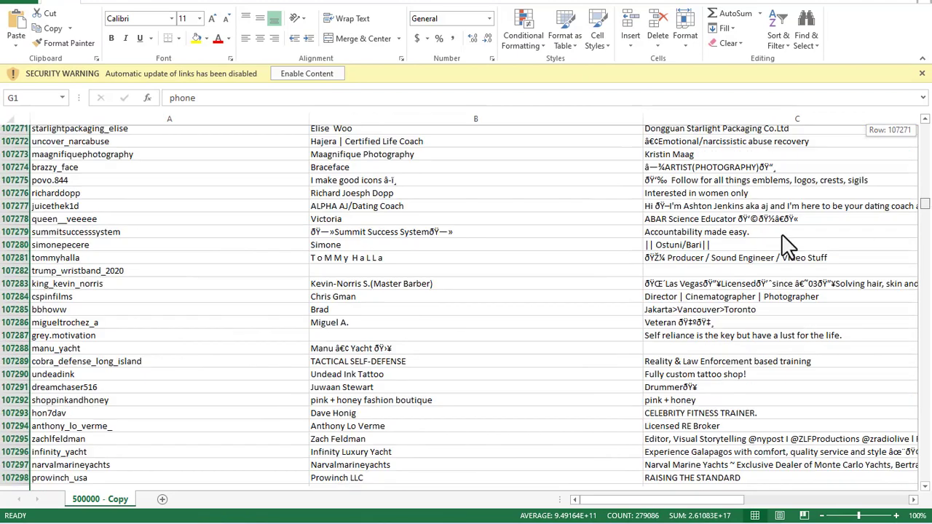
Examine the contact list's username, name, bio, category, website, email and phone columns and its rows further down.
key("ctrl+Home")
key("ctrl+space")
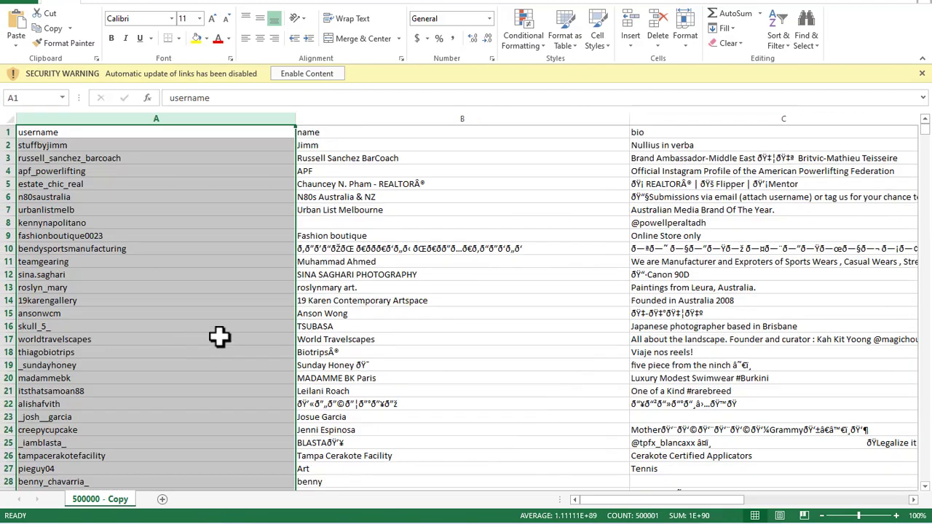
left_click(479, 115)
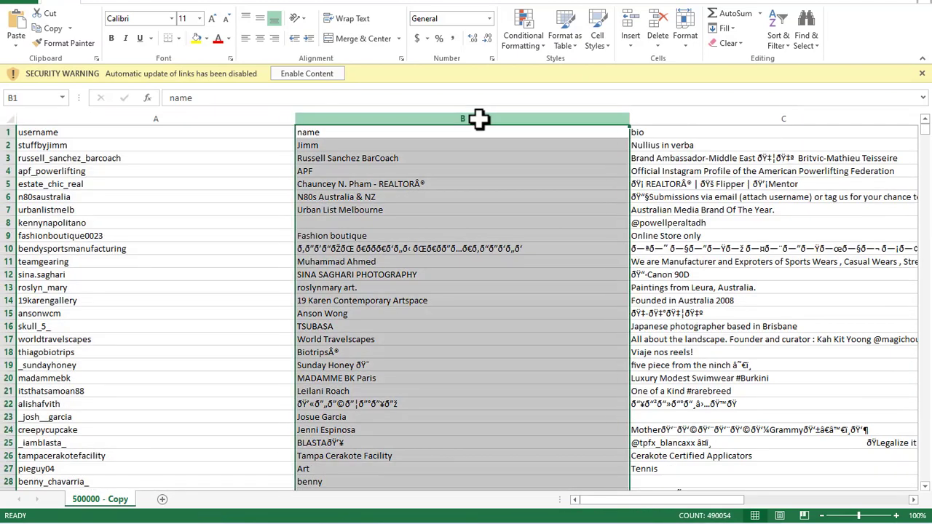
left_click(632, 119)
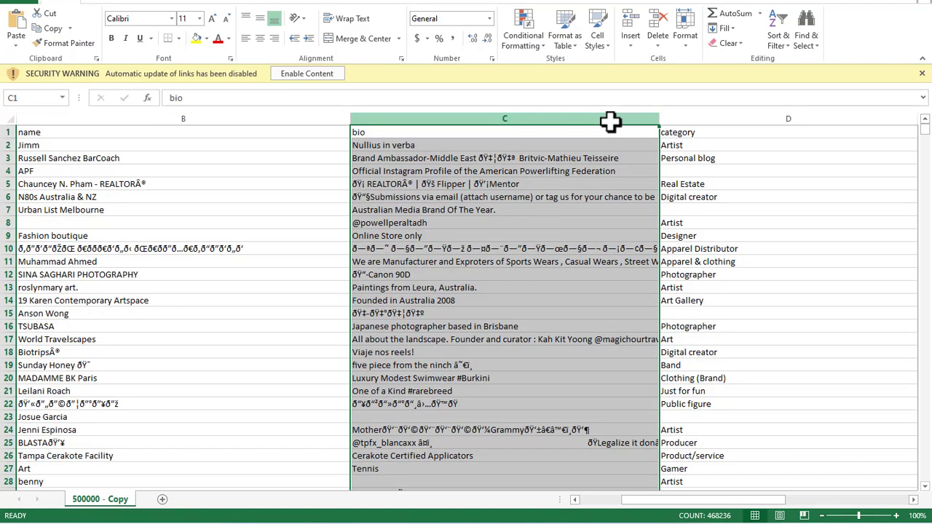
key("Right")
key("ctrl+space")
key("Right")
key("ctrl+space")
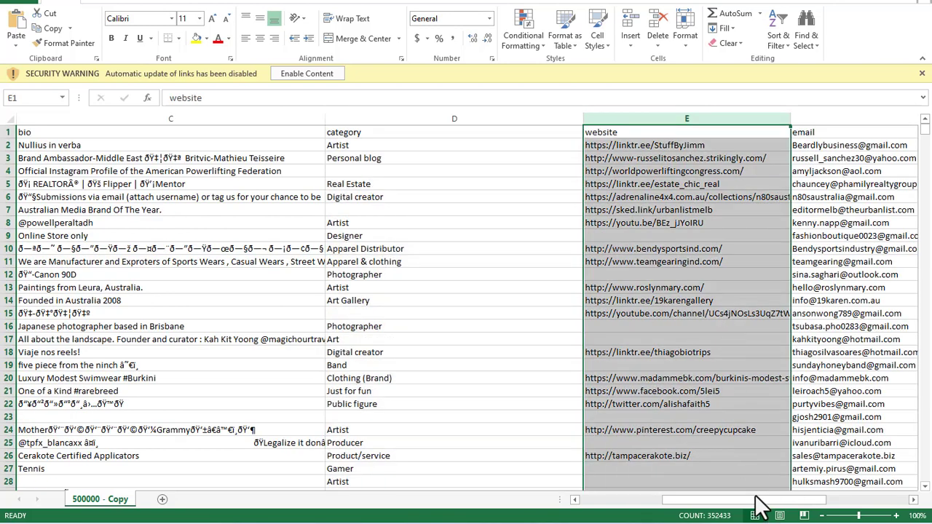
left_click_drag(756, 500, 815, 502)
left_click(418, 120)
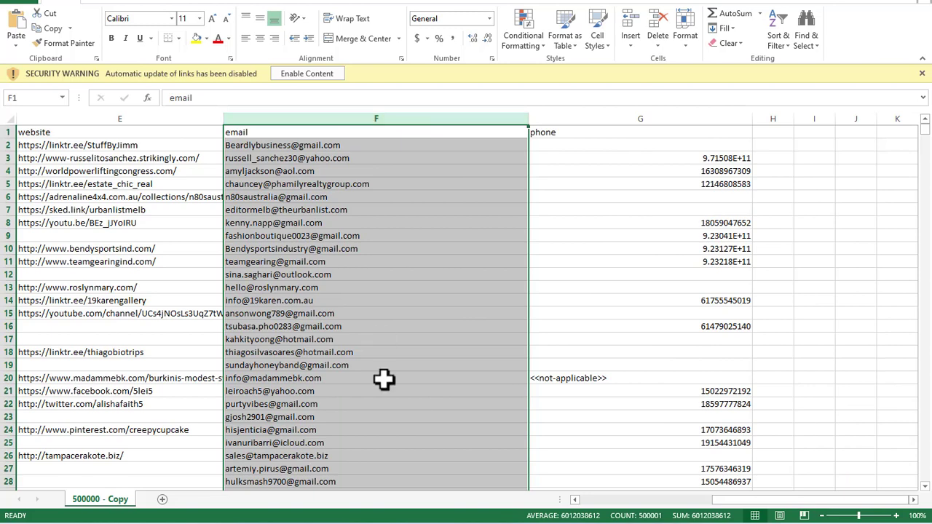
key("Right")
key("ctrl+space")
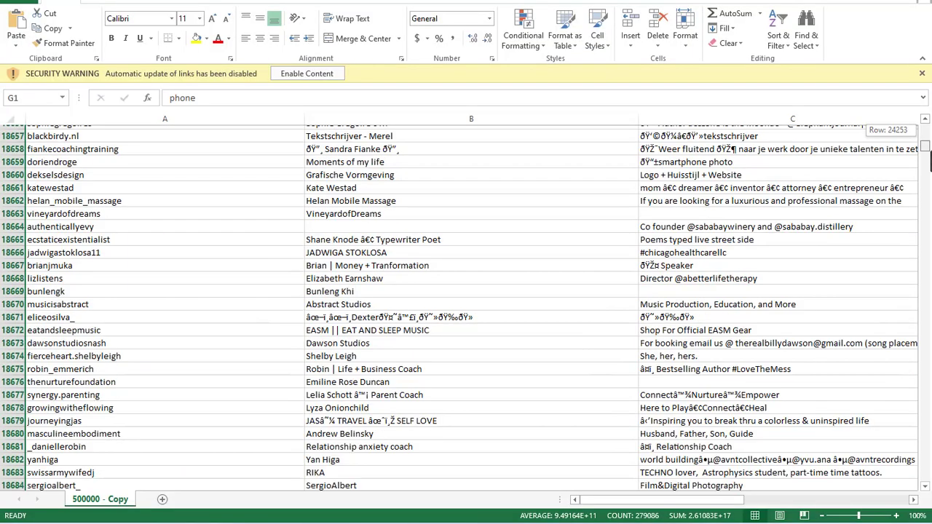
left_click_drag(925, 138, 925, 251)
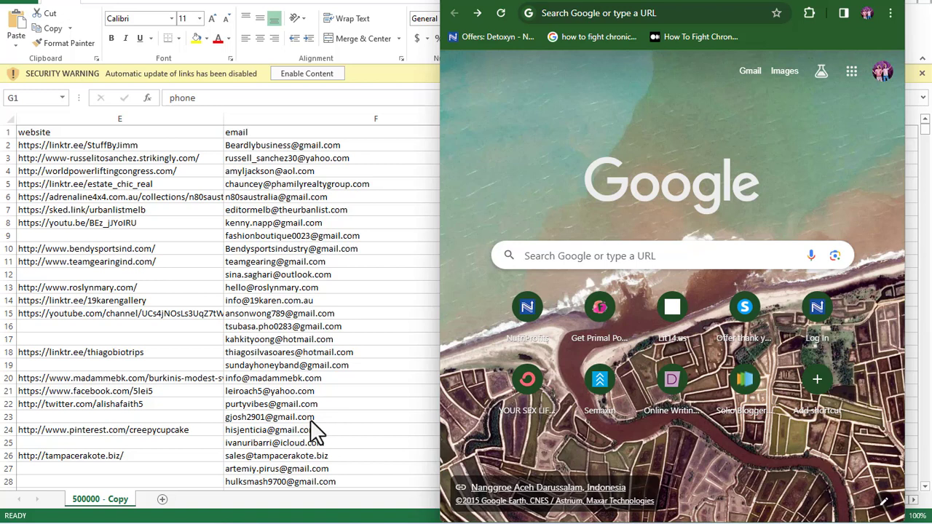
left_click(867, 6)
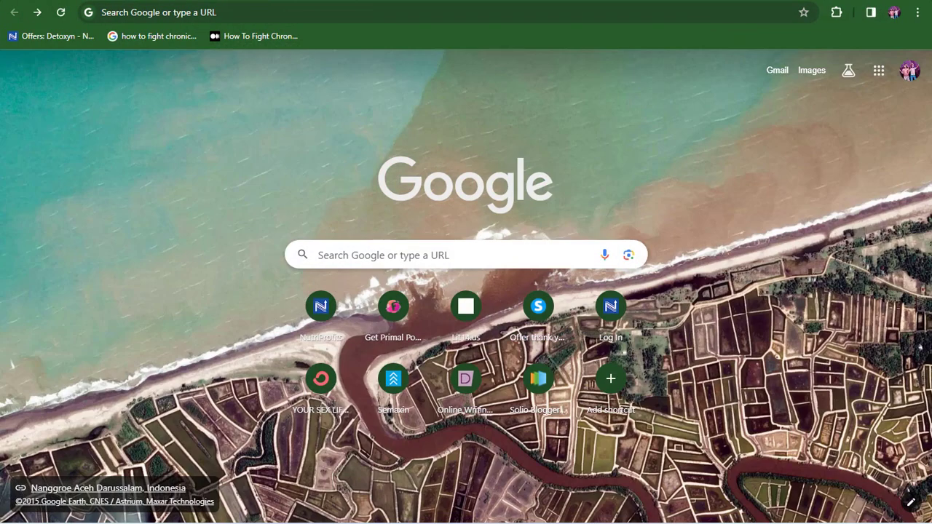
left_click(146, 13)
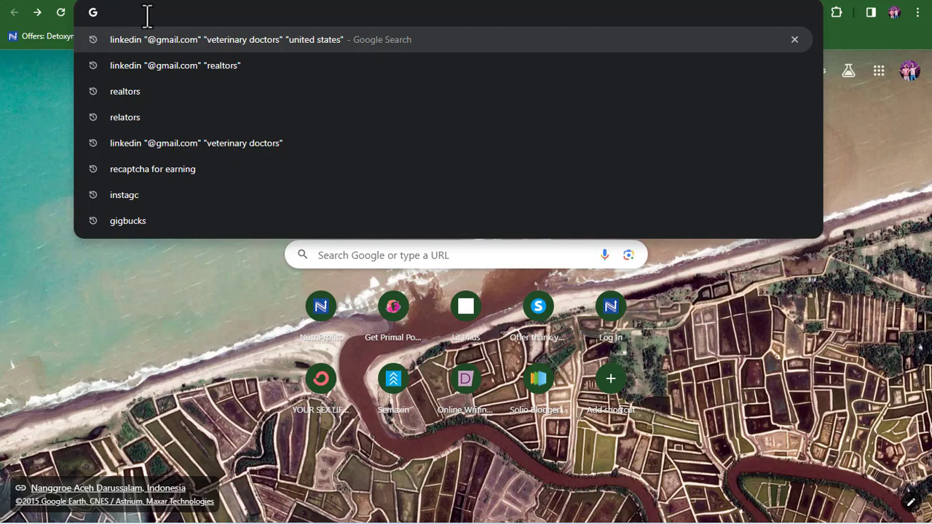
type("linkedin \"@gmail.com\" \"veterinary doctors\" \"united states\"")
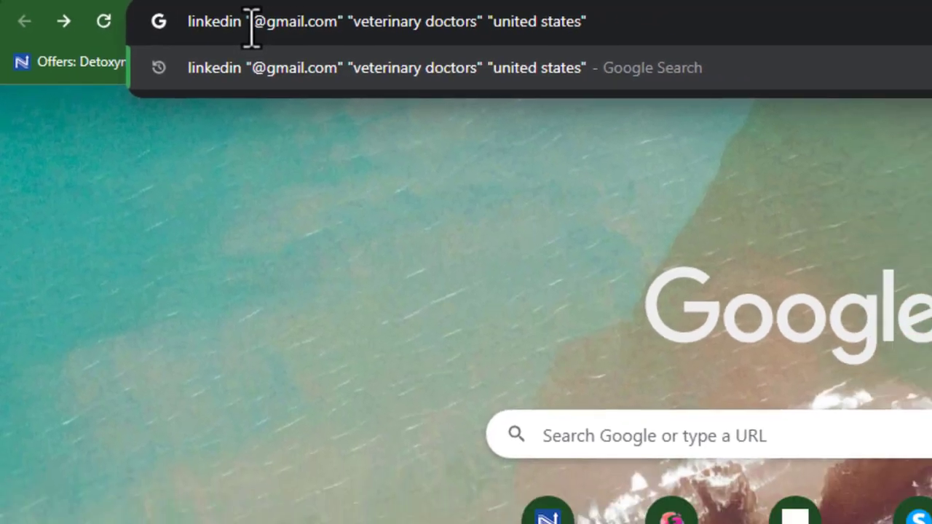
key("Return")
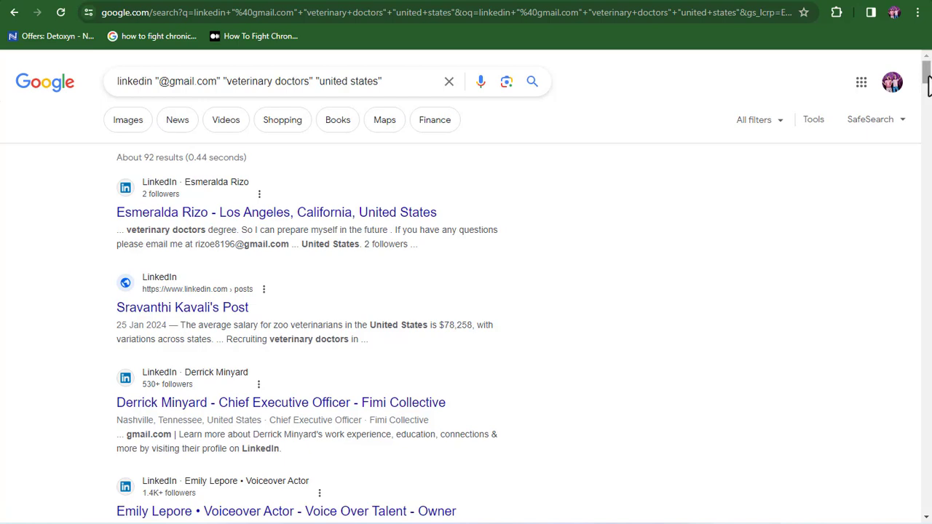
Copy the entire contents of the Google results page for the veterinary doctors search.
mouse_move(928, 85)
left_mouse_down()
mouse_move(928, 107)
mouse_move(928, 73)
left_mouse_up()
left_click_drag(289, 245, 194, 245)
left_click(306, 273)
key("ctrl+a")
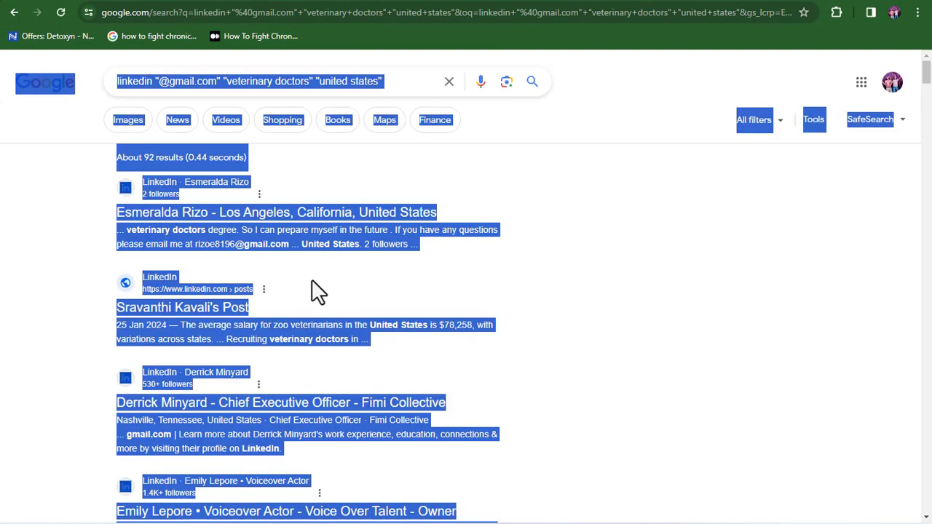
right_click(332, 247)
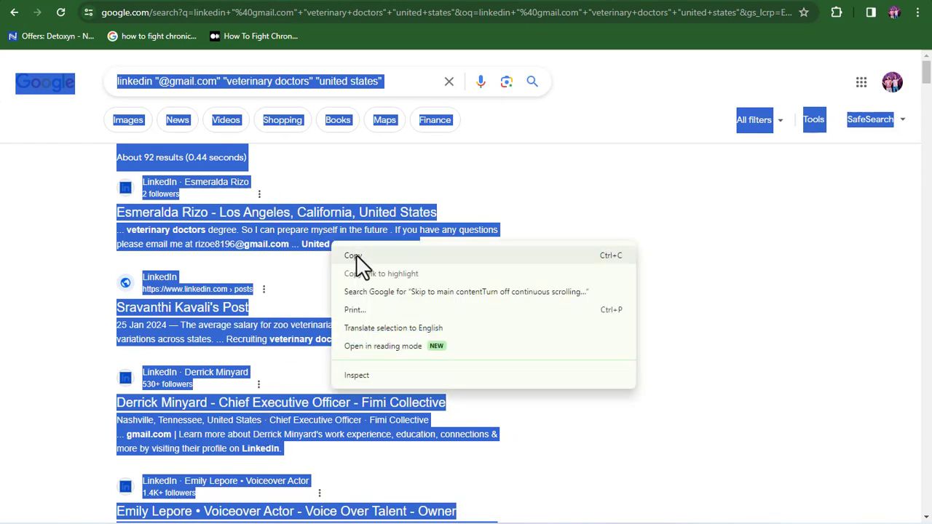
left_click(354, 256)
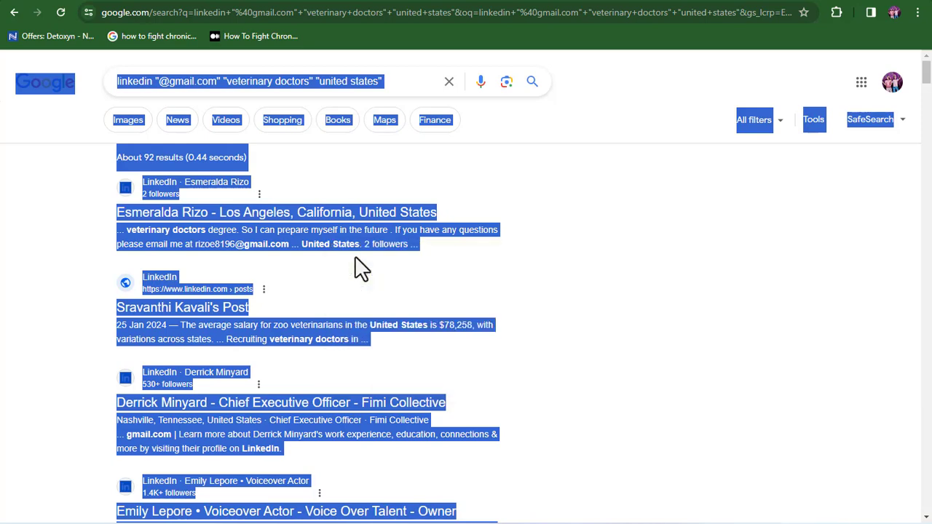
Paste the copied search results into the text area of Email Extractor Lite 1.4 on lite14.us.
key("ctrl+Tab")
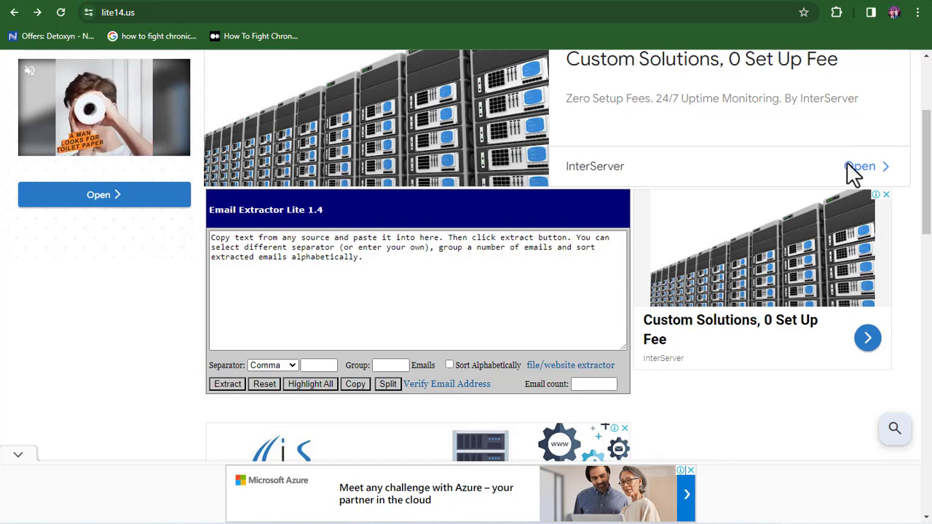
left_click_drag(925, 182, 930, 205)
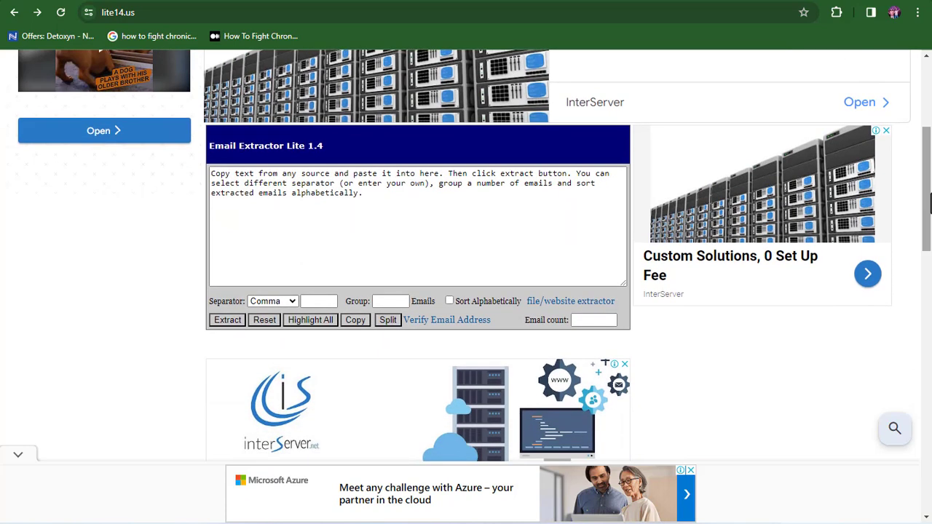
left_click(481, 237)
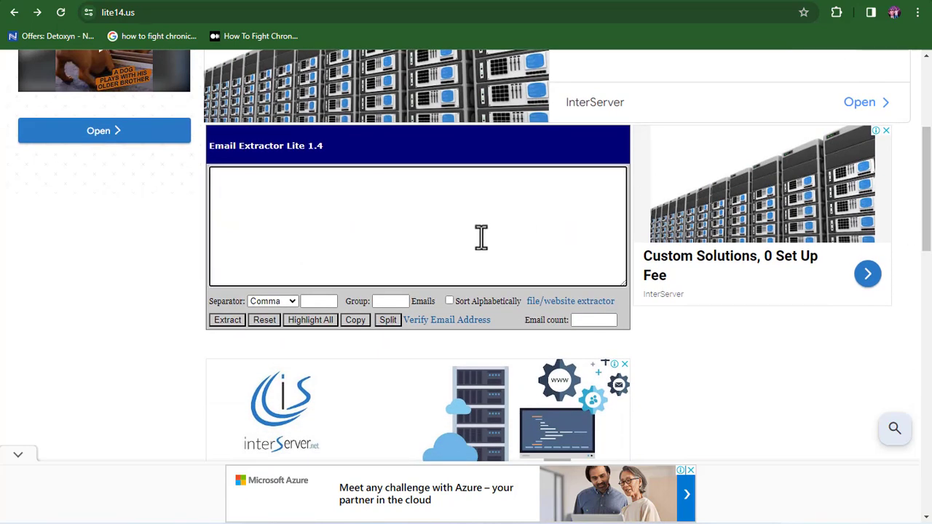
key("ctrl+v")
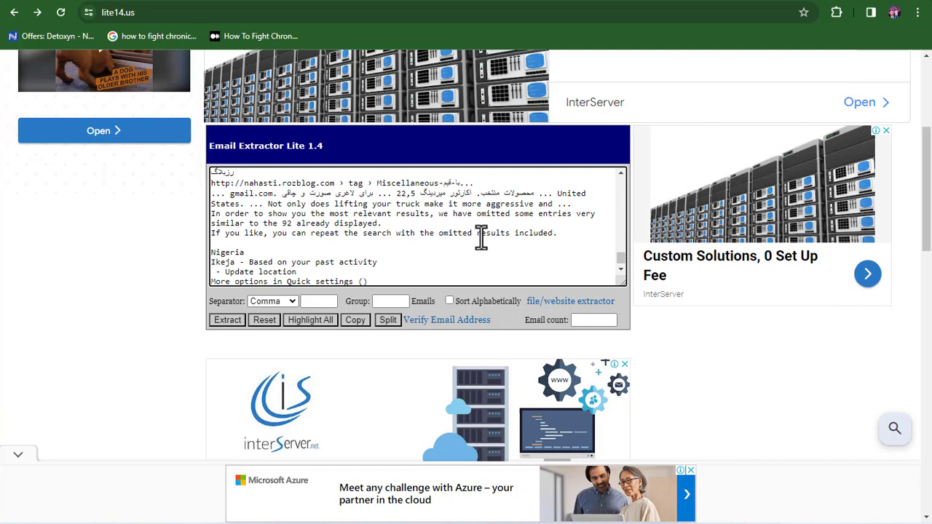
key("Return")
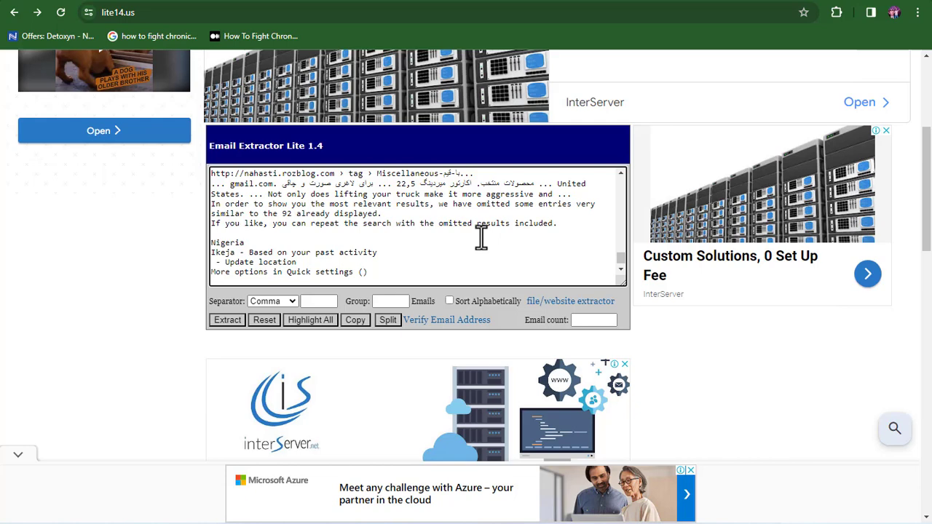
key("BackSpace")
Set the separator to New Line and extract the email addresses from the pasted text.
left_click(273, 302)
left_click(264, 345)
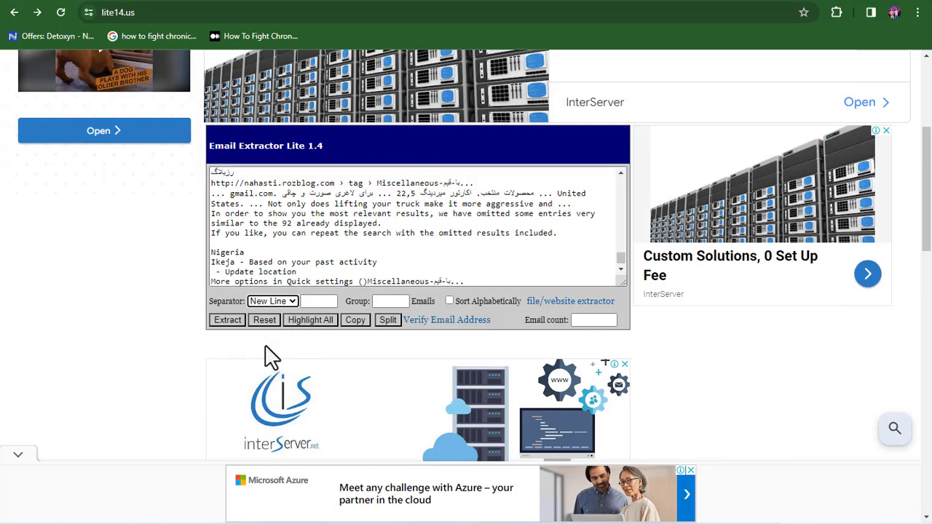
left_click(227, 319)
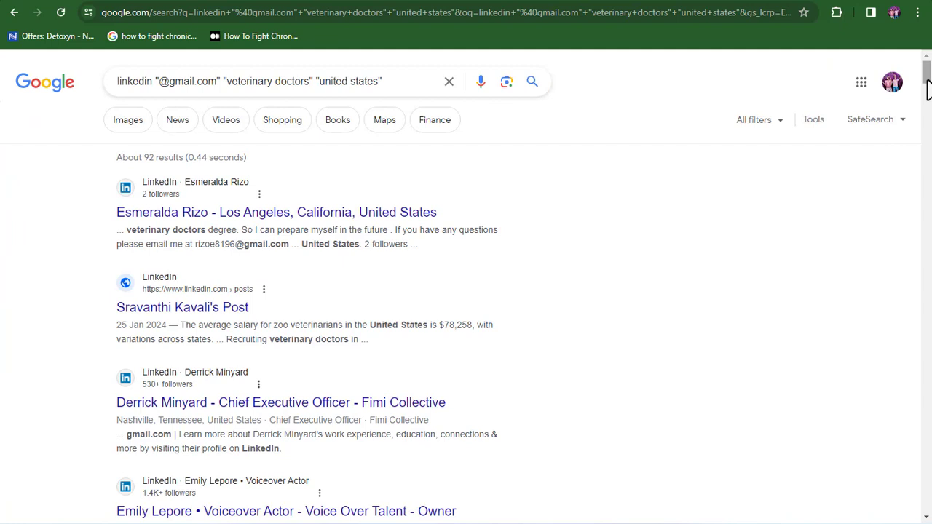
left_click(903, 132)
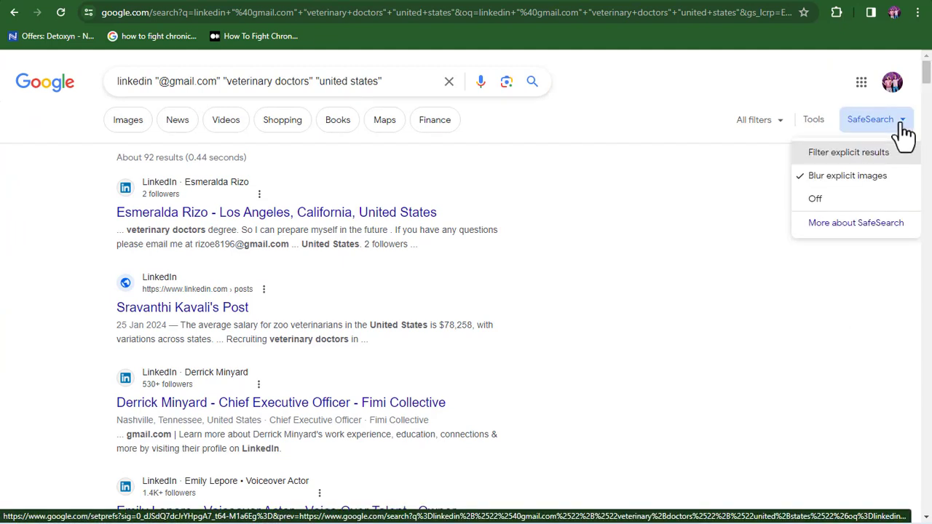
left_click(411, 84)
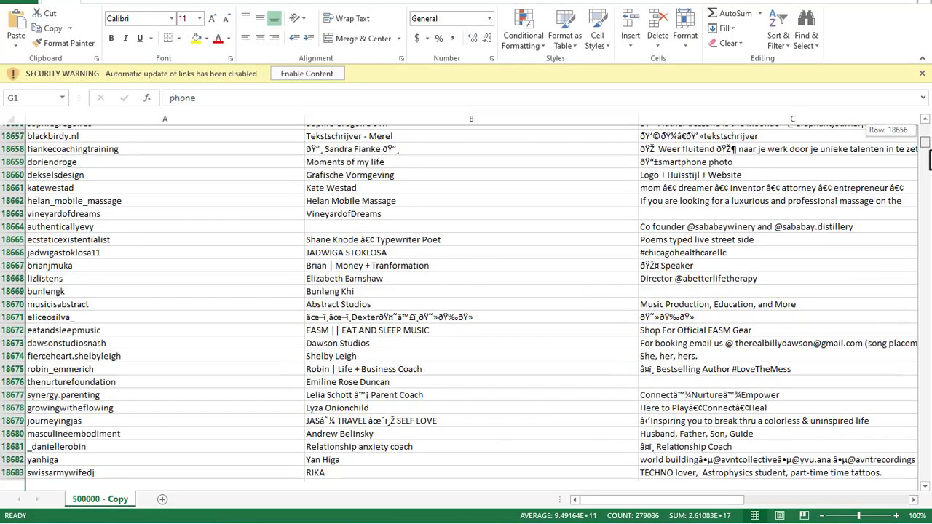
left_click_drag(925, 146, 928, 290)
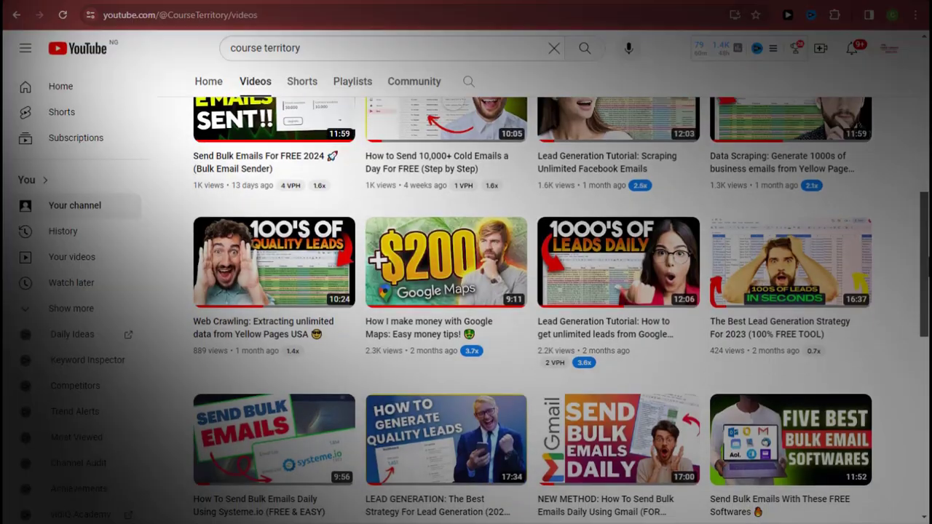
Browse the Course Territory YouTube channel's videos on lead generation, email extraction and bulk emailing.
scroll(531, 306, "down", 3)
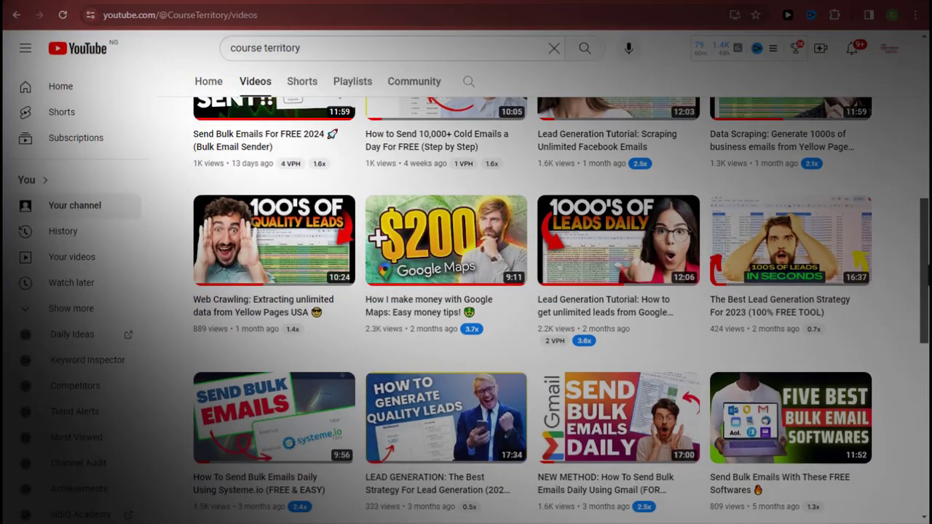
scroll(532, 306, "down", 2)
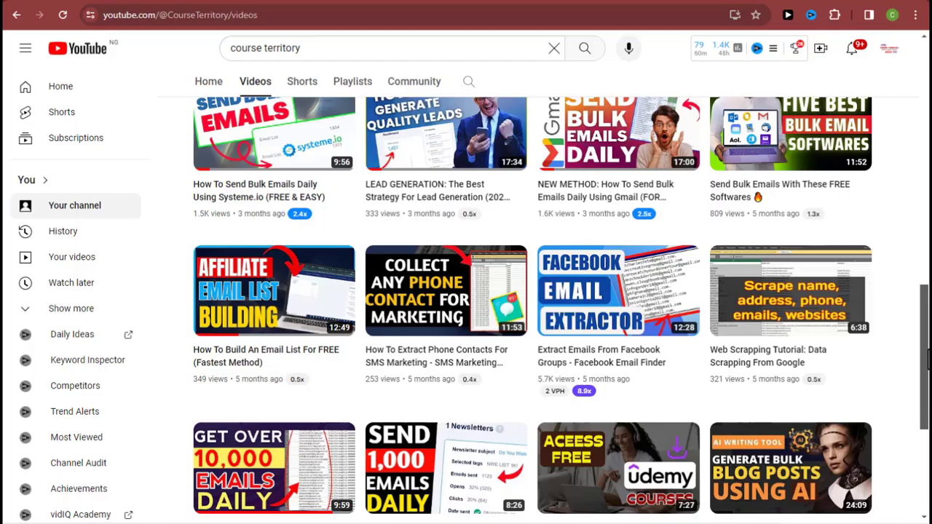
scroll(532, 309, "down", 2)
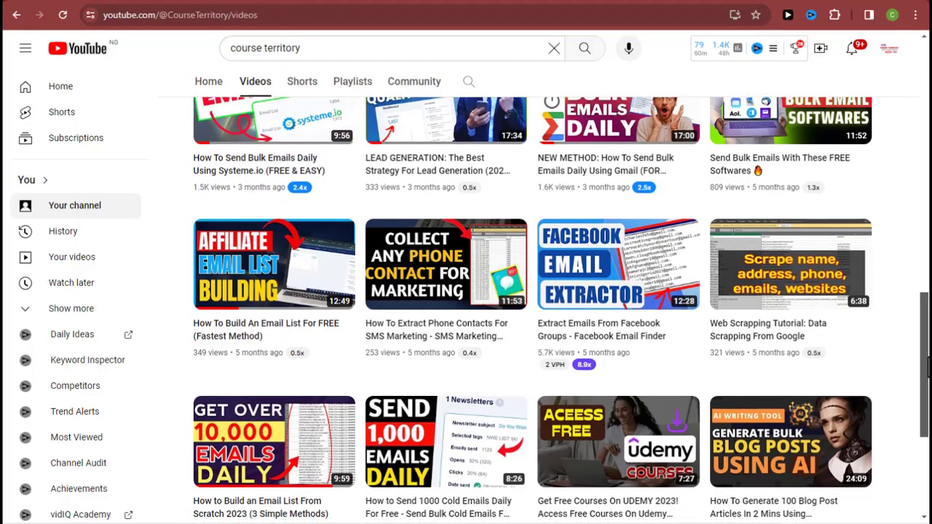
scroll(532, 310, "down", 2)
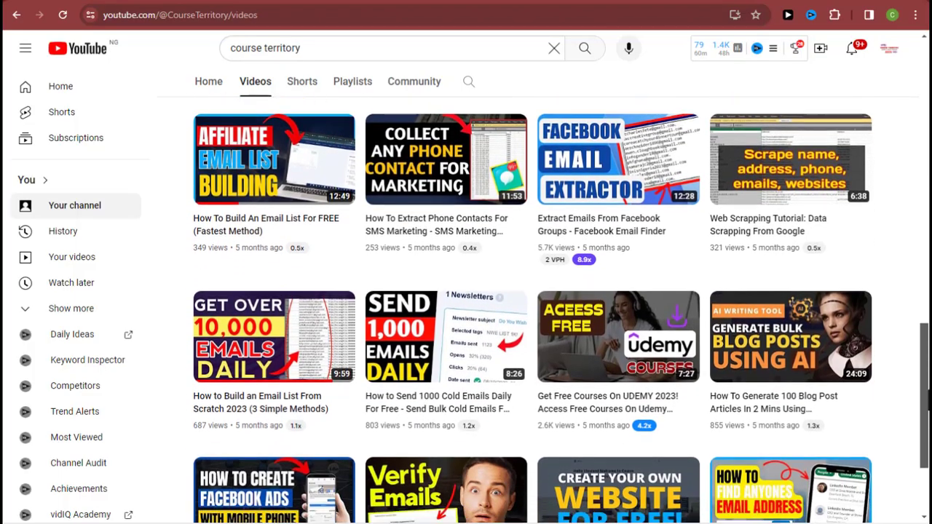
scroll(530, 493, "down", 1)
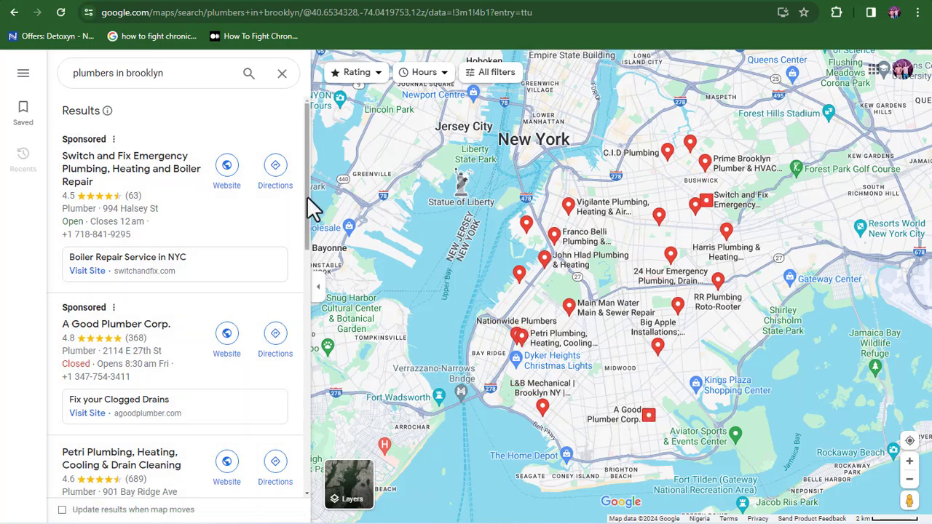
Look through the Google Maps business listings for plumbers in brooklyn, including their phone numbers and website links.
scroll(310, 218, "down", 2)
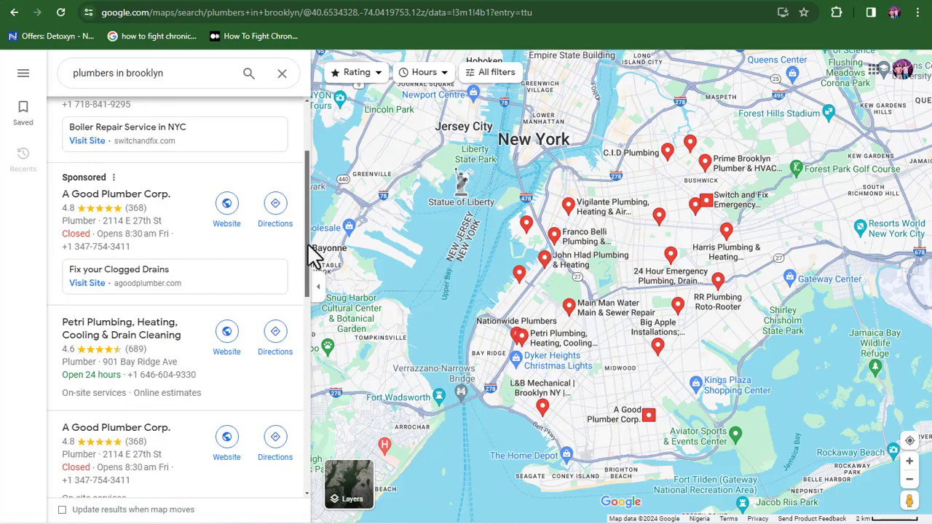
left_click_drag(306, 244, 306, 450)
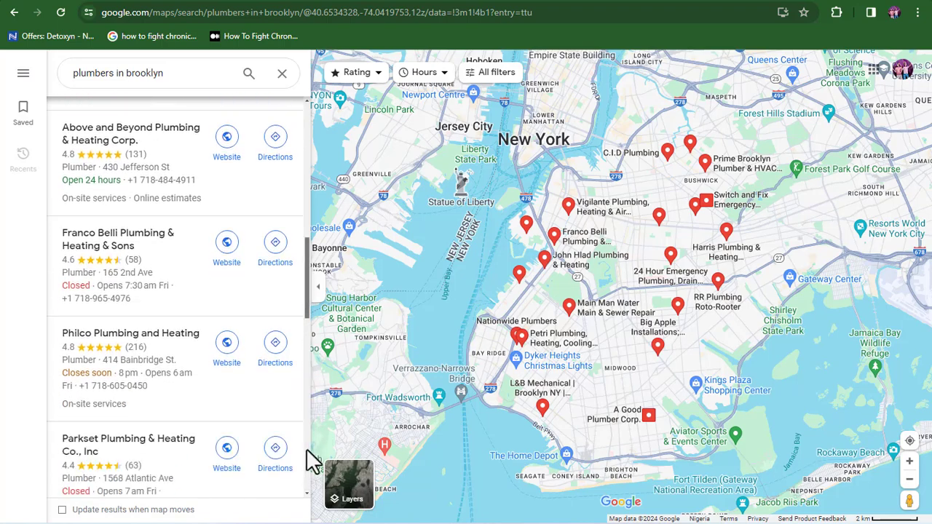
scroll(307, 451, "down", 1)
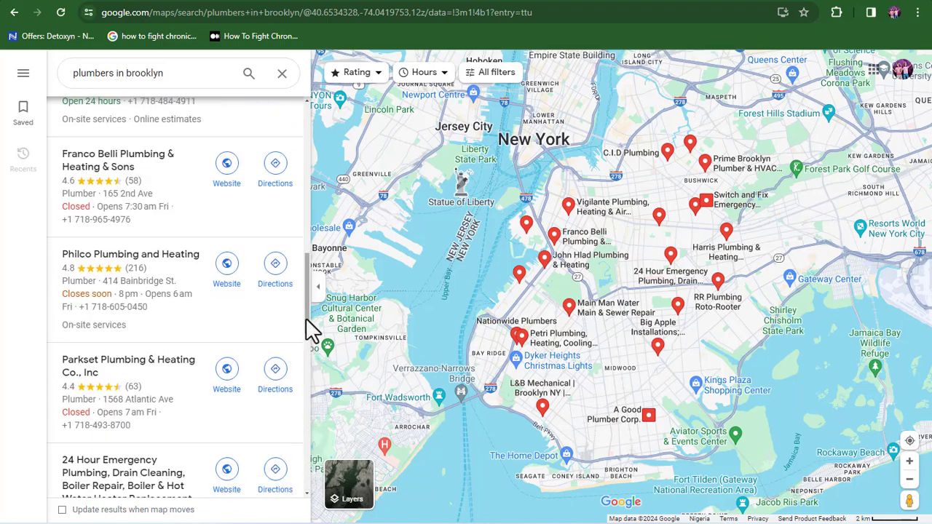
left_click_drag(308, 323, 314, 505)
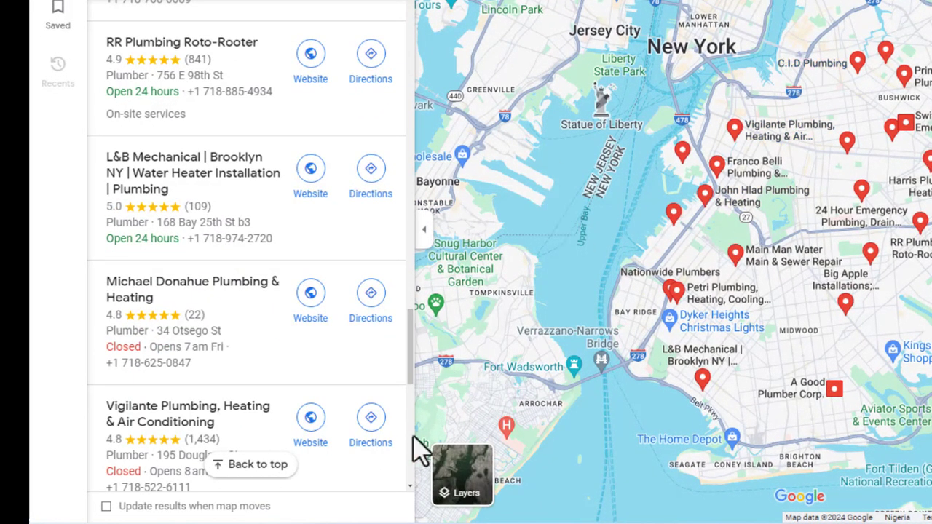
left_click_drag(408, 356, 403, 83)
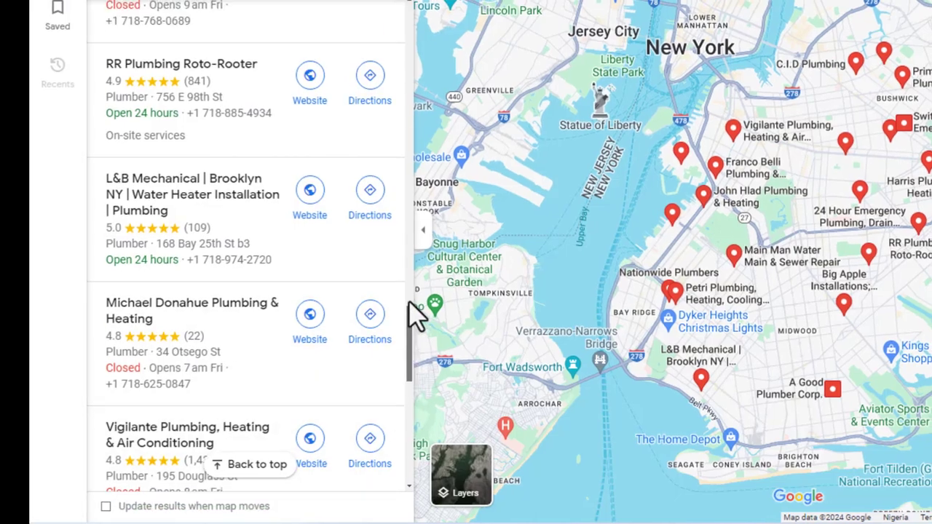
left_click_drag(301, 173, 314, 210)
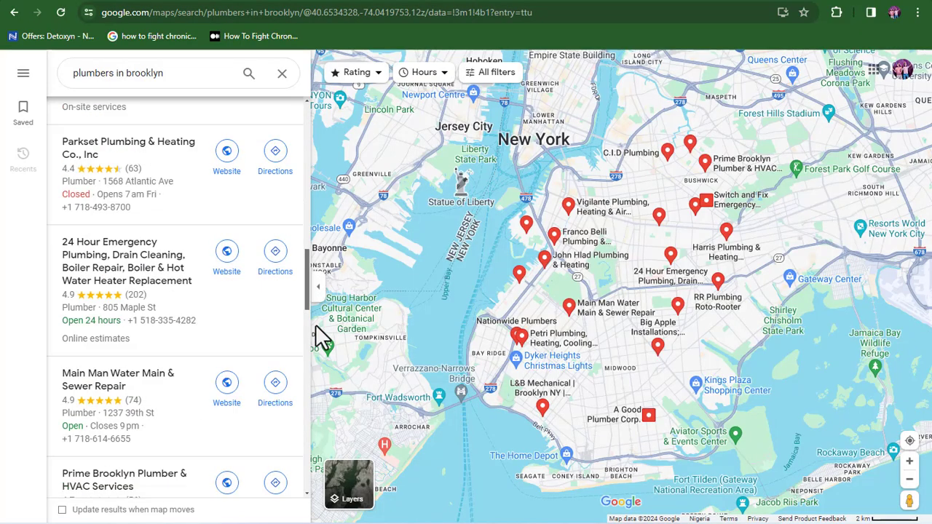
Continue through the Google Maps results for plumbers in brooklyn to load and review further business listings.
left_click_drag(316, 340, 312, 489)
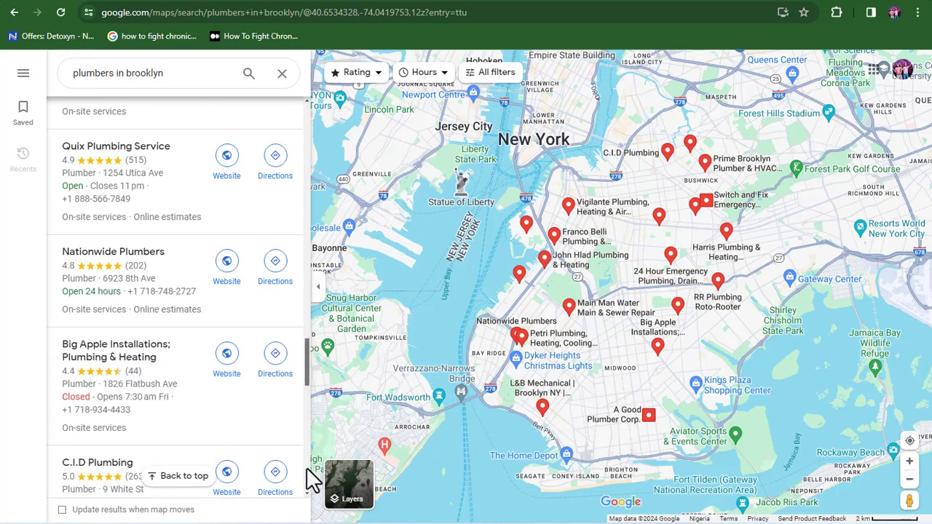
left_click_drag(307, 383, 313, 458)
scroll(311, 458, "down", 1)
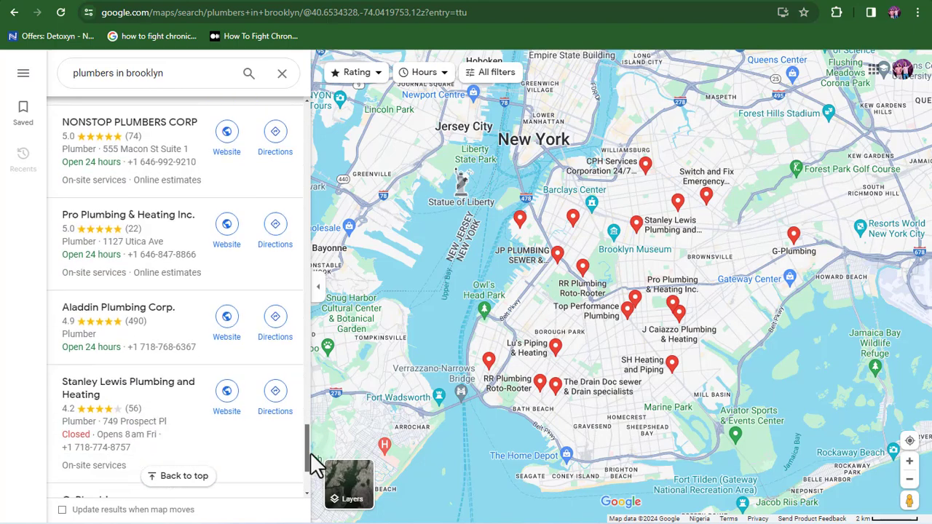
scroll(310, 470, "down", 2)
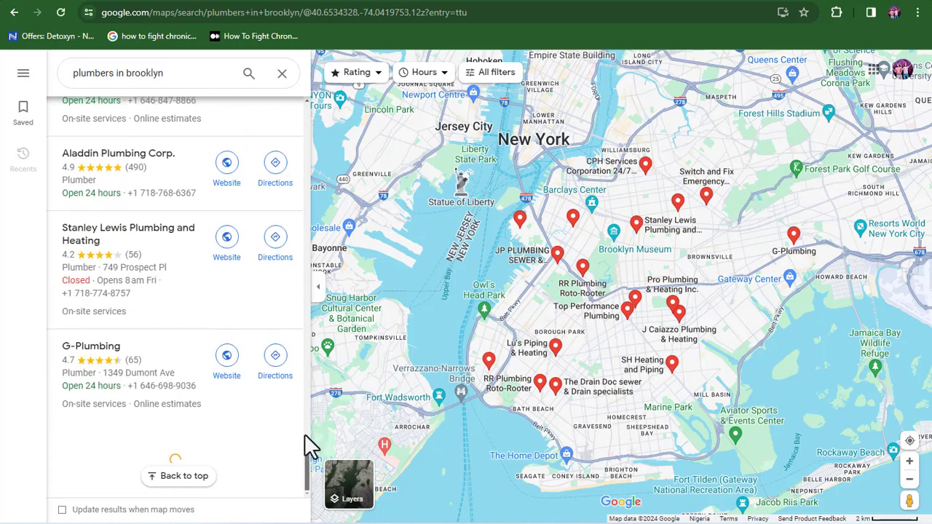
scroll(306, 413, "up", 1)
scroll(305, 407, "down", 5)
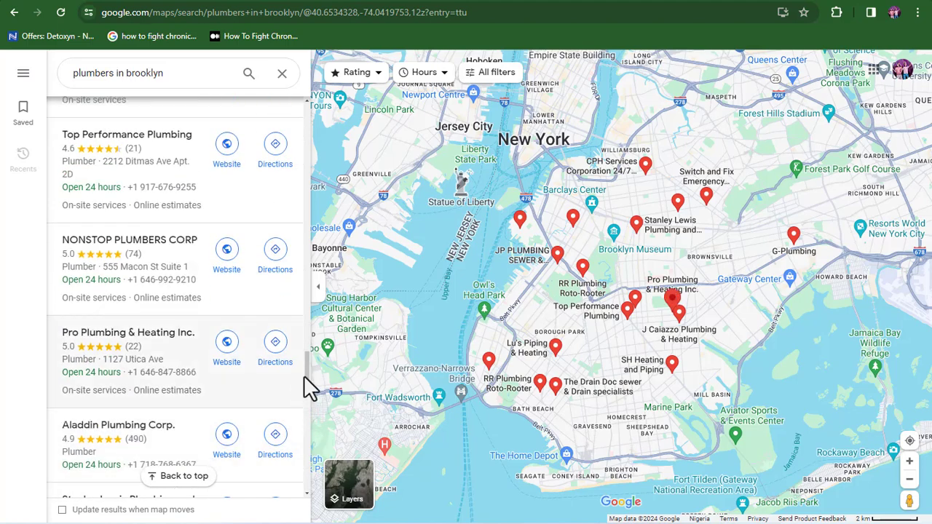
left_click_drag(306, 367, 310, 466)
scroll(308, 460, "down", 2)
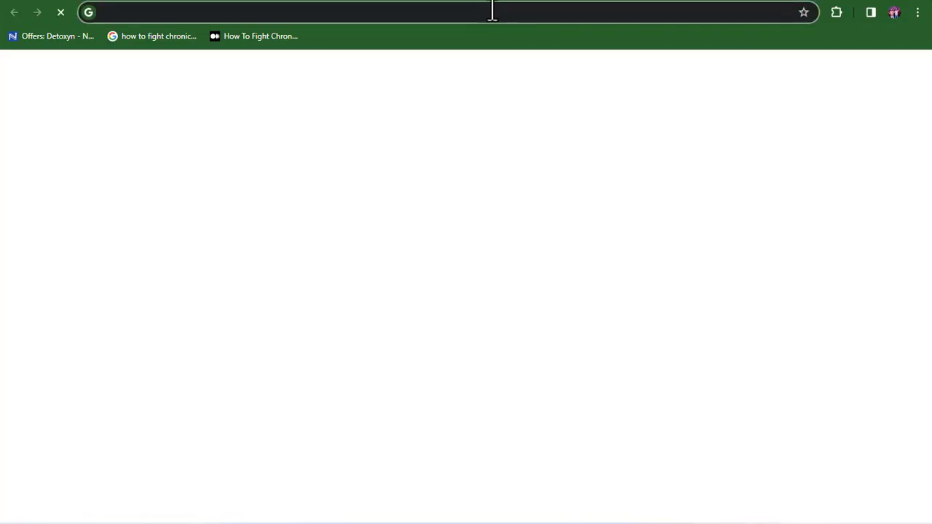
Search Google for "plumbers in brooklyn" in a new browser tab.
left_click(490, 11)
type("p")
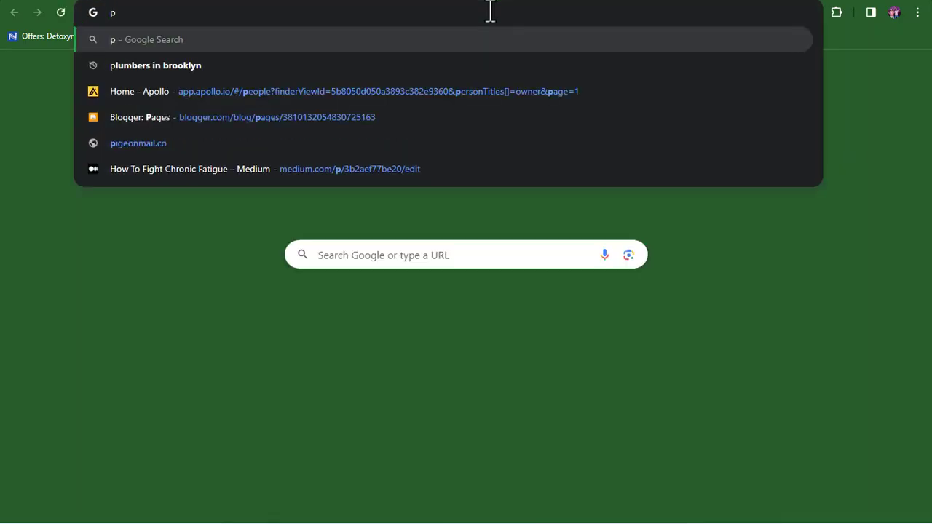
left_click(258, 93)
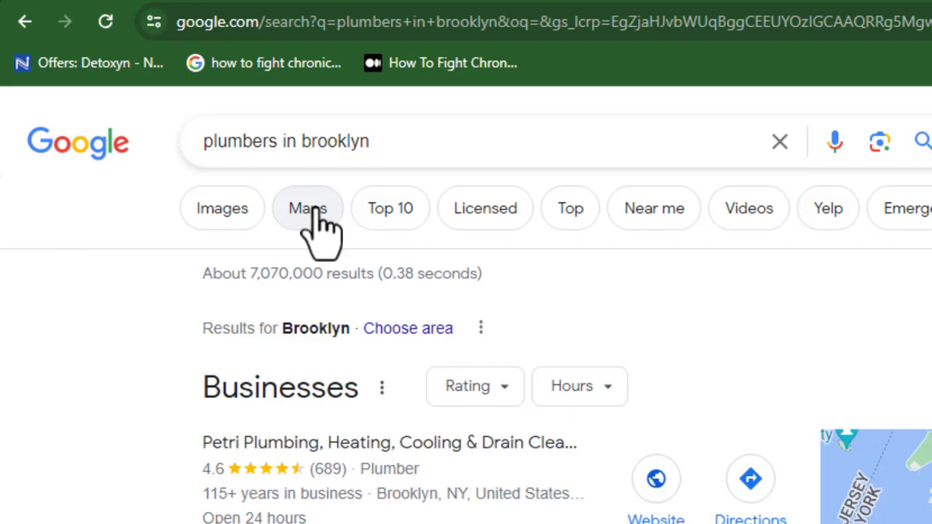
left_click(524, 136)
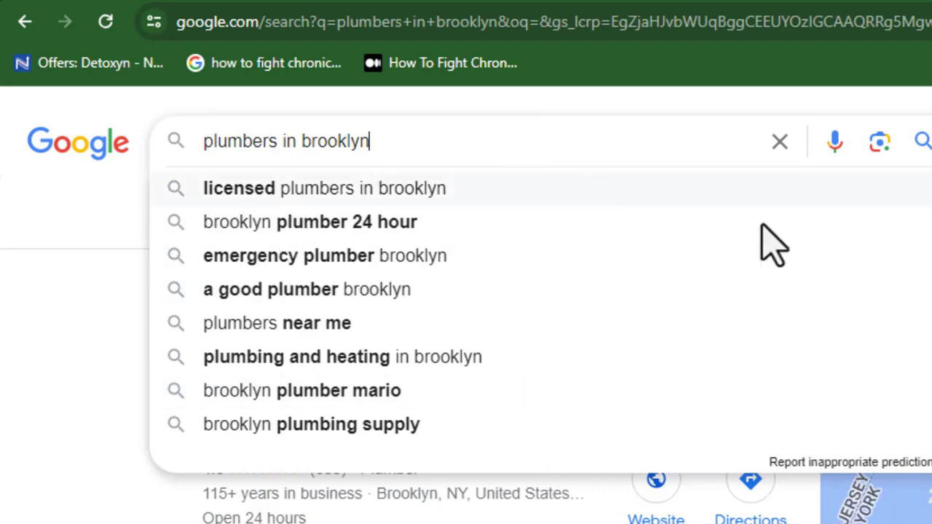
key("Escape")
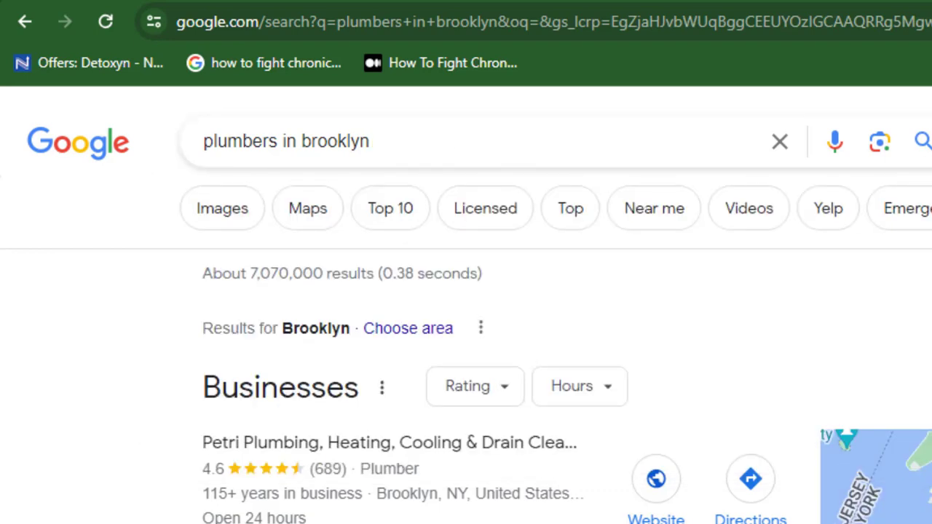
Skim the Google search results and the Businesses section, and return to the Google Maps listings.
scroll(466, 291, "down", 15)
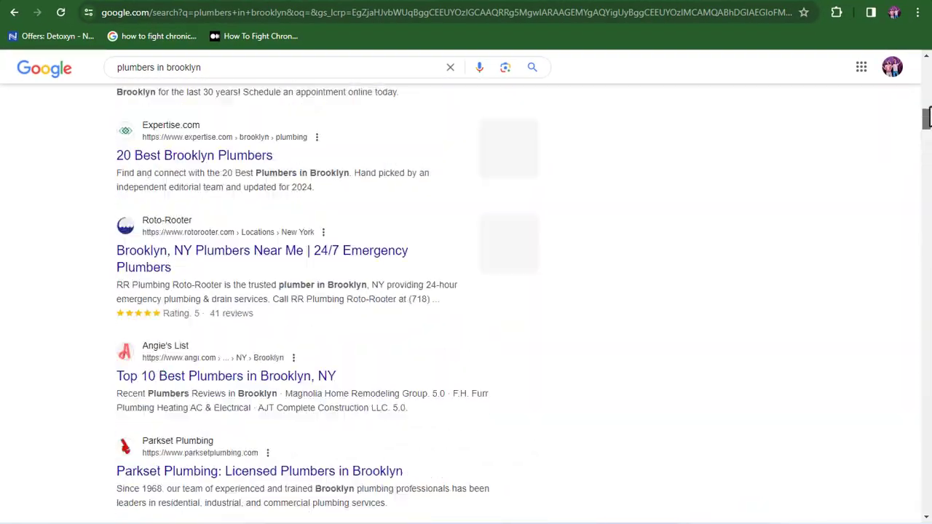
left_click_drag(926, 116, 926, 75)
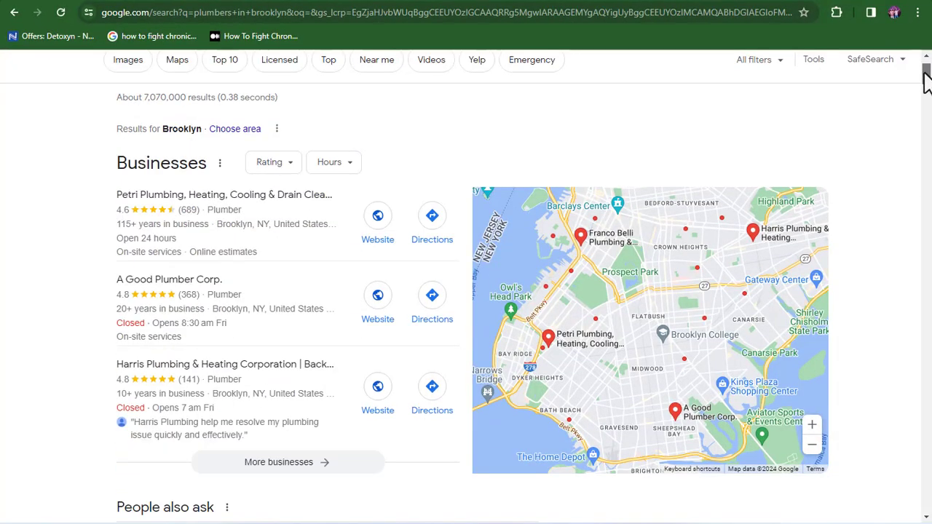
left_click(481, 200)
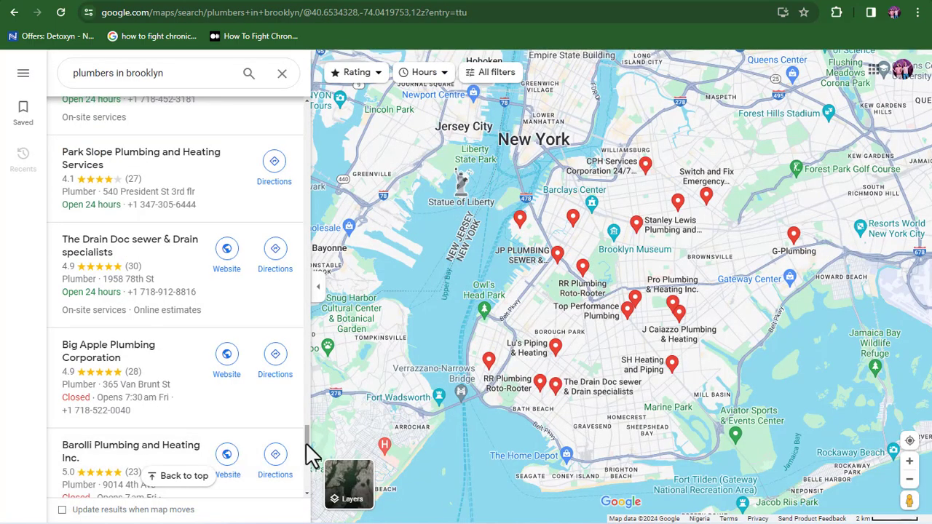
Go back to the first plumber listings and examine their phone numbers, addresses and website links.
left_click_drag(306, 447, 306, 152)
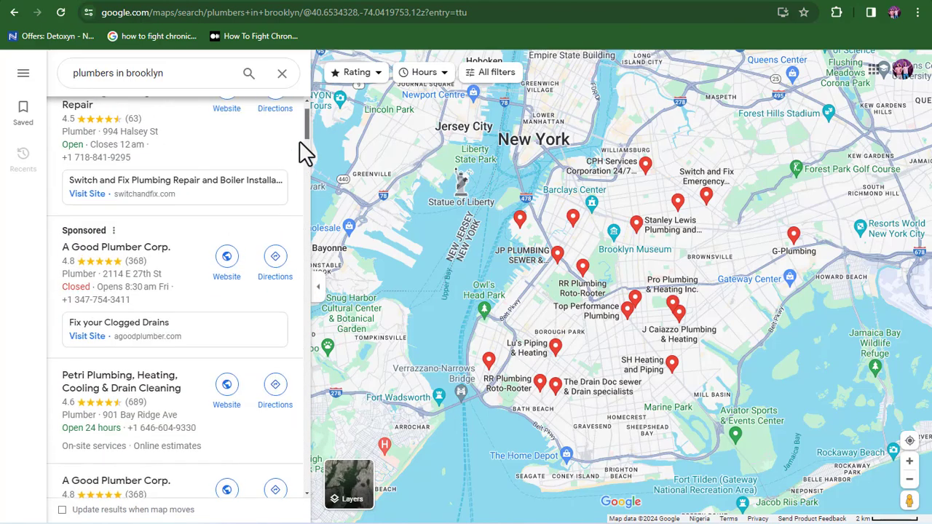
left_click_drag(408, 149, 408, 141)
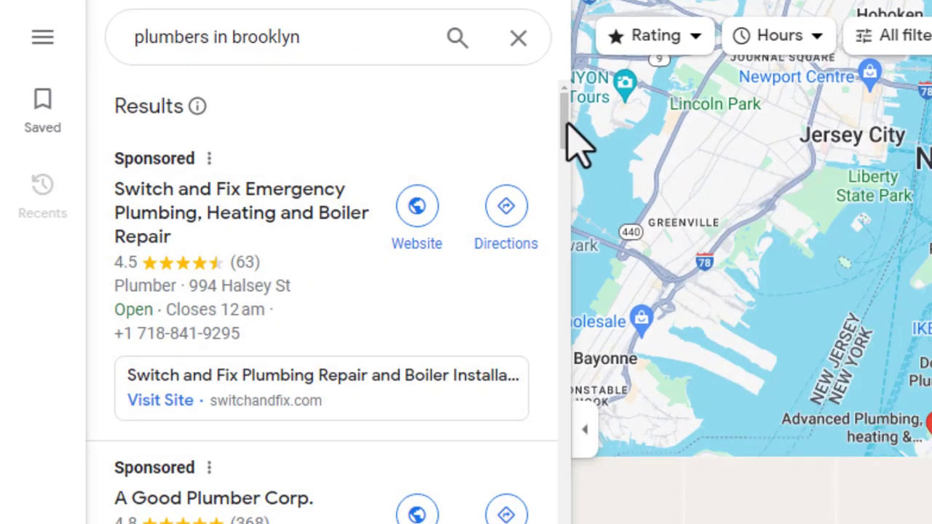
left_click_drag(563, 123, 568, 187)
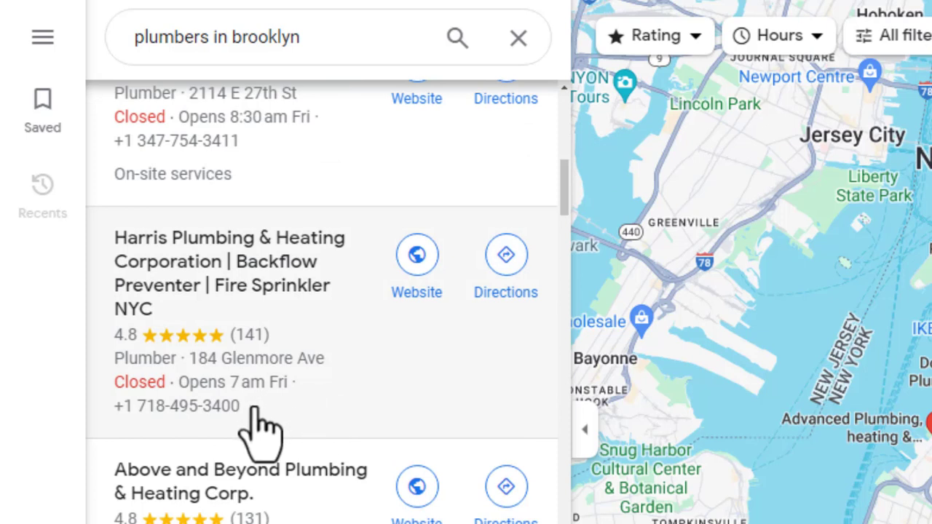
left_click_drag(208, 427, 334, 353)
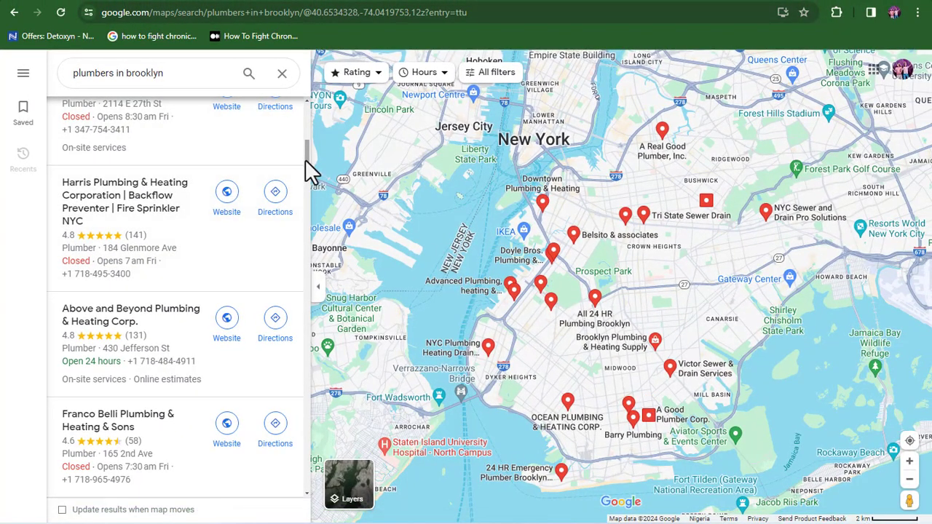
left_click_drag(307, 164, 310, 190)
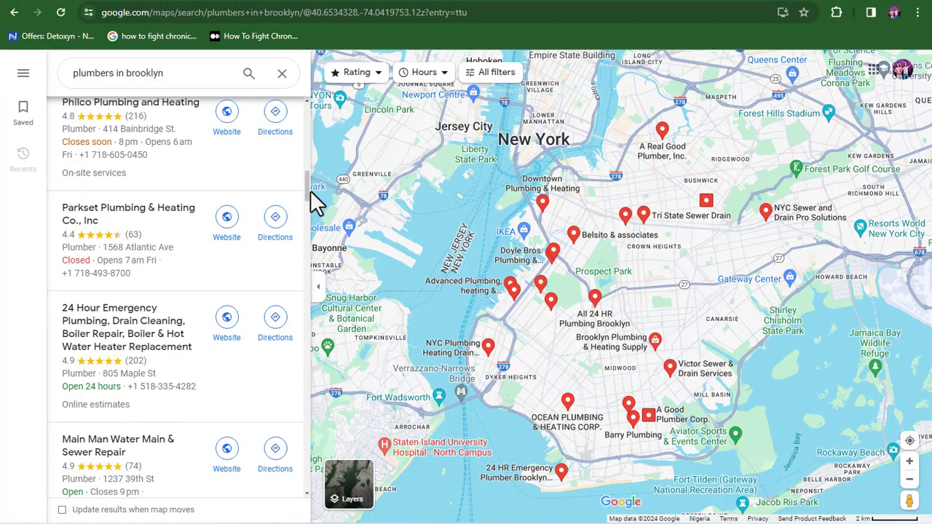
mouse_move(310, 190)
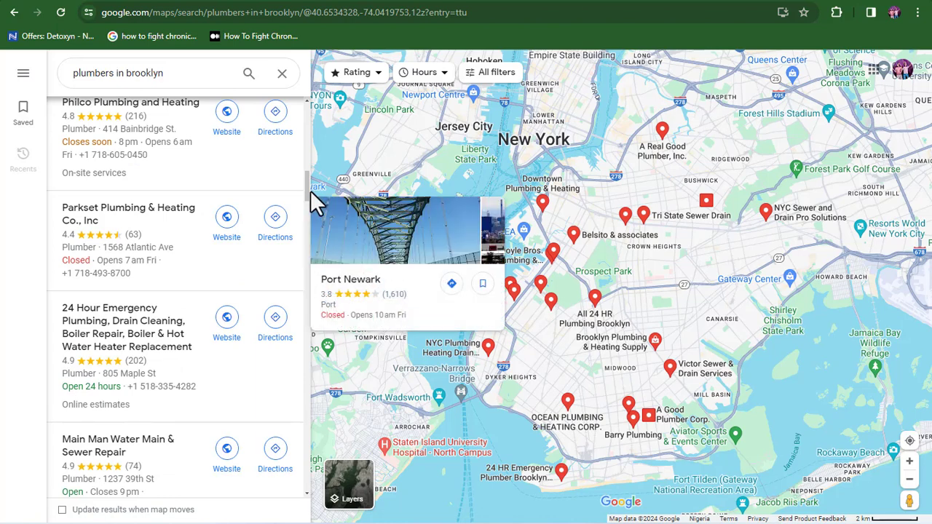
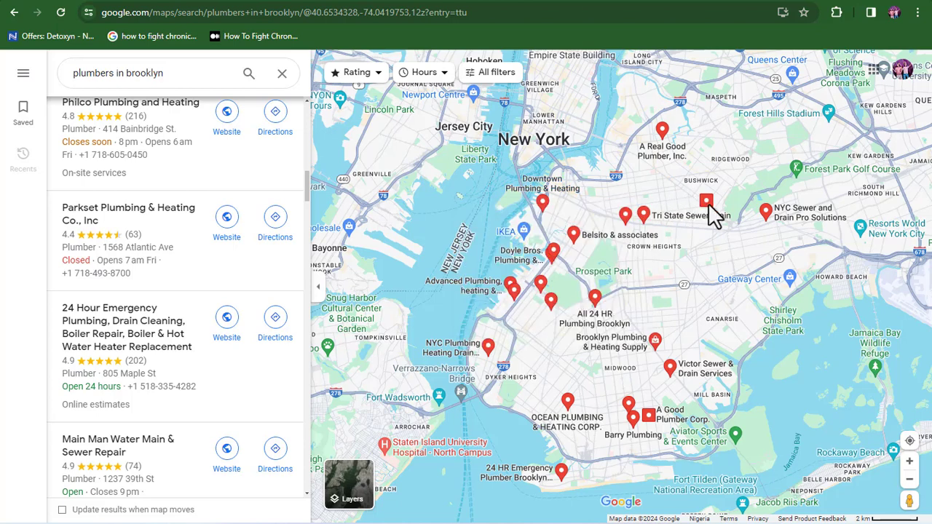
Preview the business cards of several plumber pins on the Brooklyn map, including Switch and Fix, A Real Good Plumber and Ocean Plumbing.
mouse_move(710, 215)
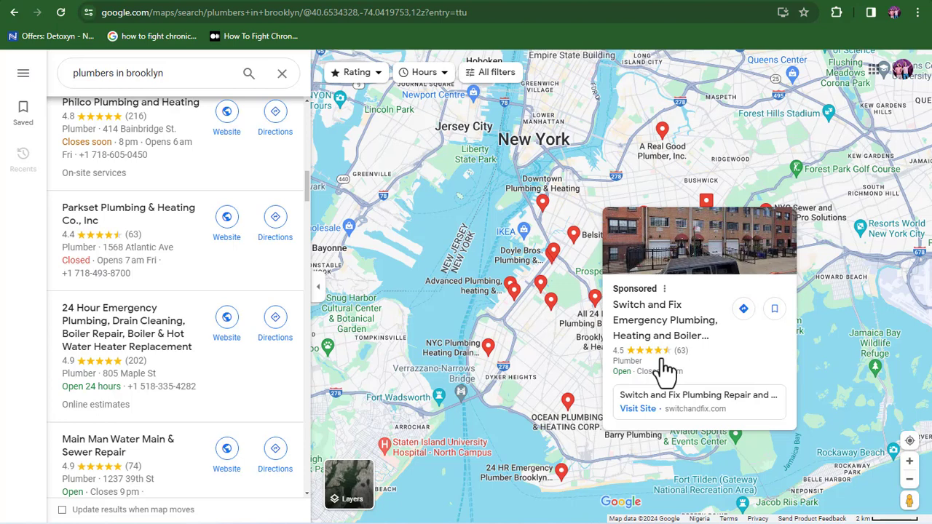
mouse_move(661, 137)
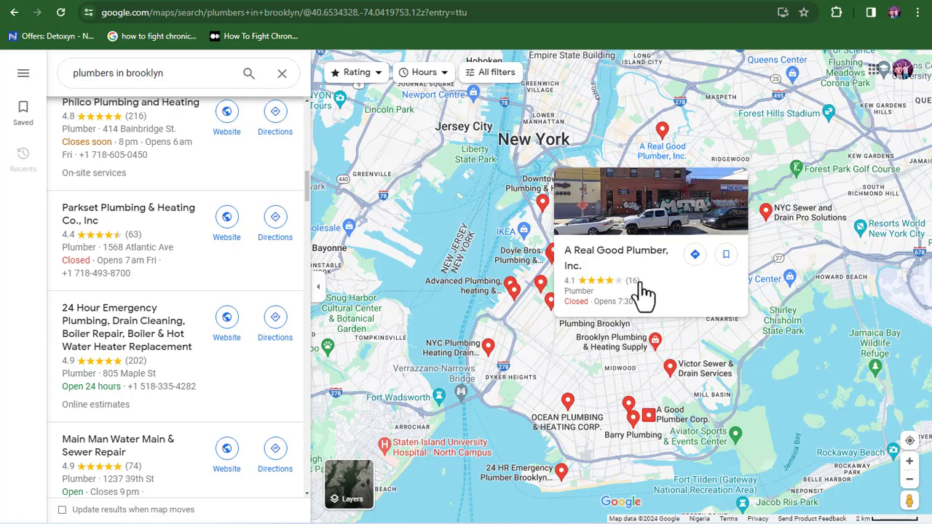
mouse_move(514, 306)
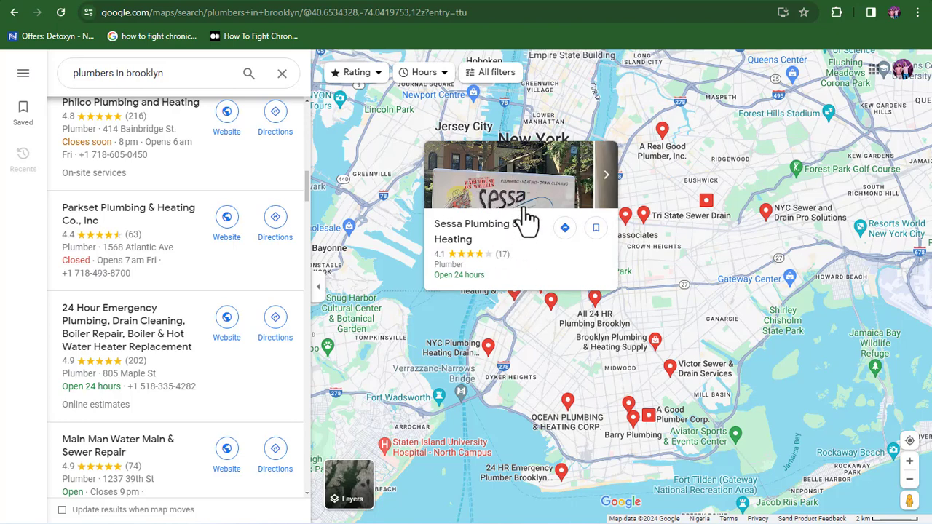
mouse_move(568, 406)
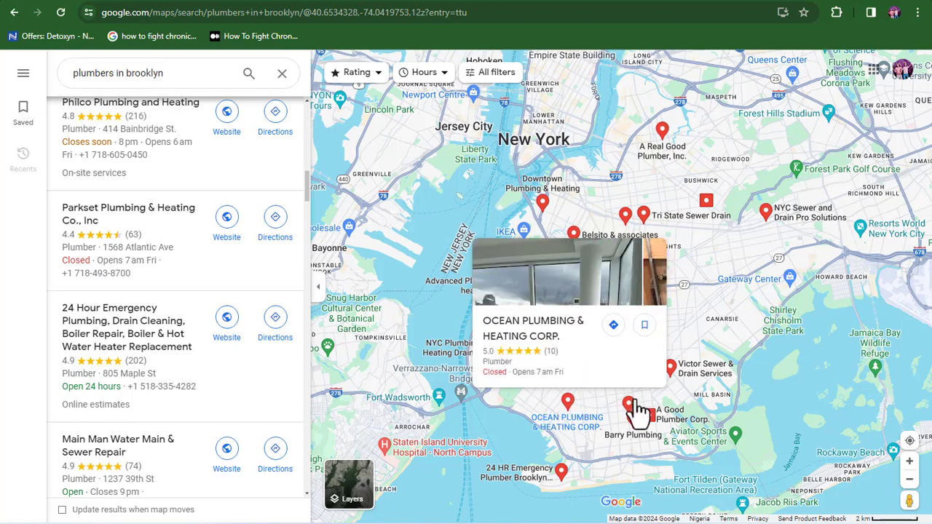
mouse_move(635, 429)
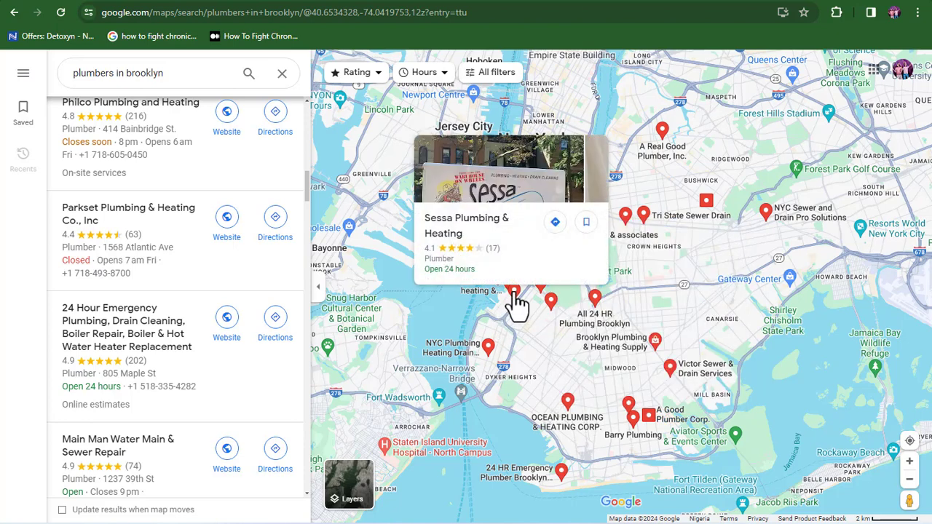
mouse_move(489, 351)
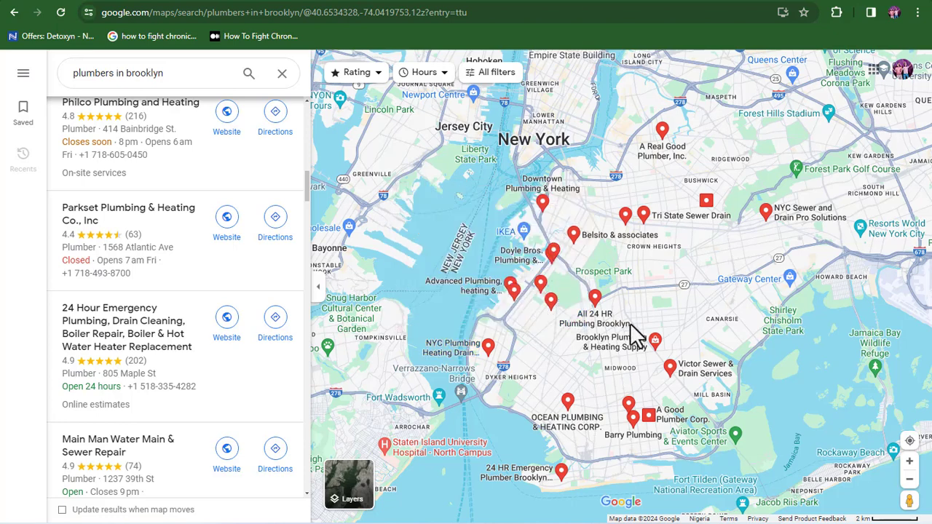
mouse_move(652, 343)
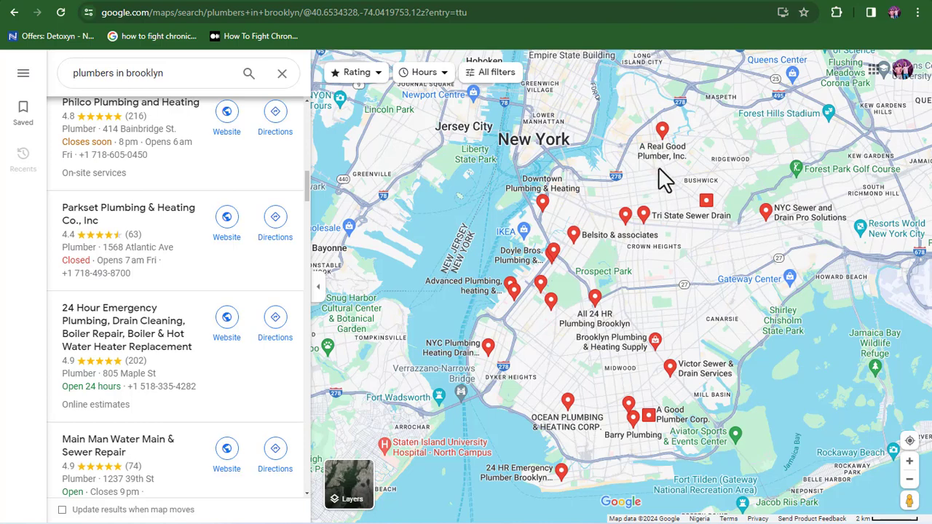
Switch to the Apollo.io sign-up page and review its email, Google and Microsoft sign-up options.
left_click(659, 6)
key("BackSpace")
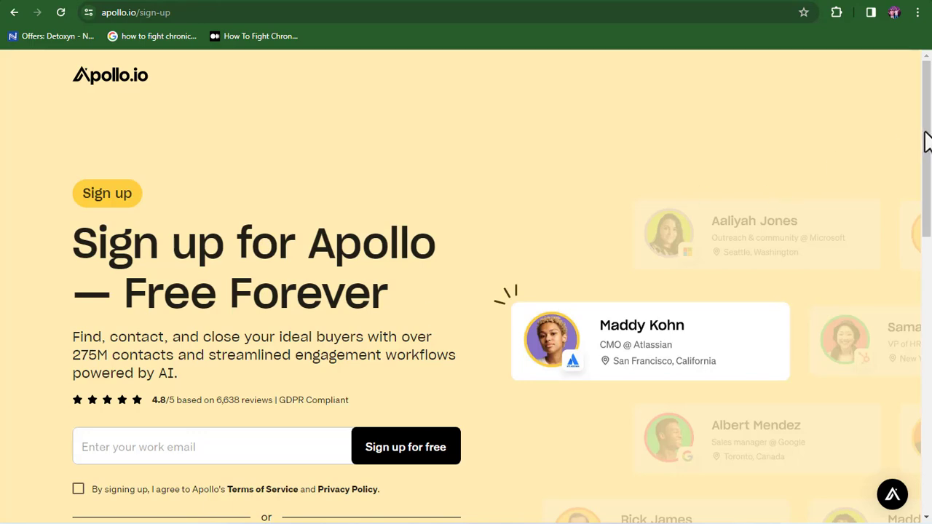
left_click_drag(929, 146, 930, 167)
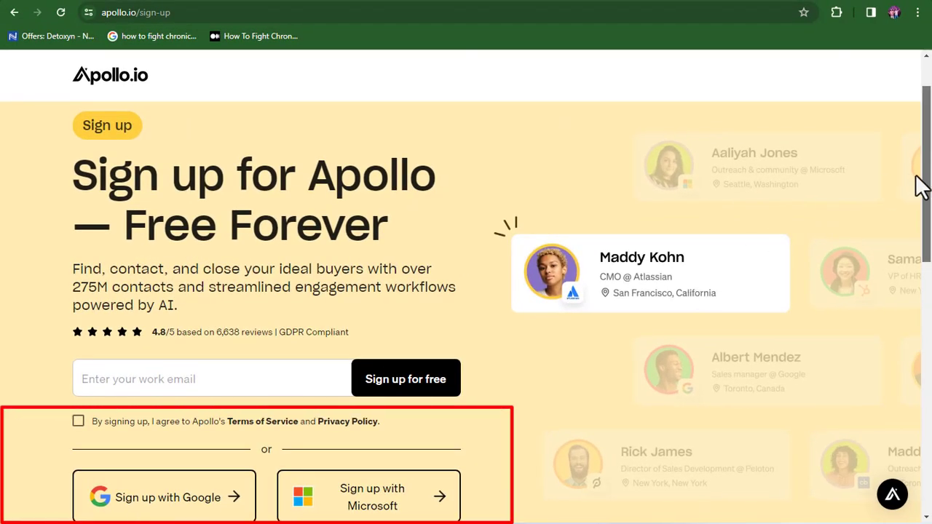
scroll(930, 188, "down", 2)
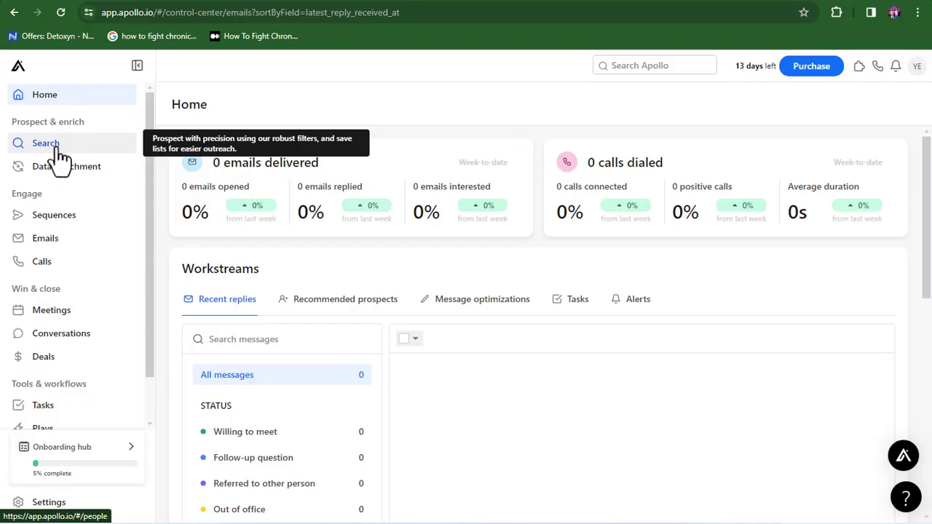
Open Apollo's people search and filter the contacts by the job title realtor.
left_click(51, 154)
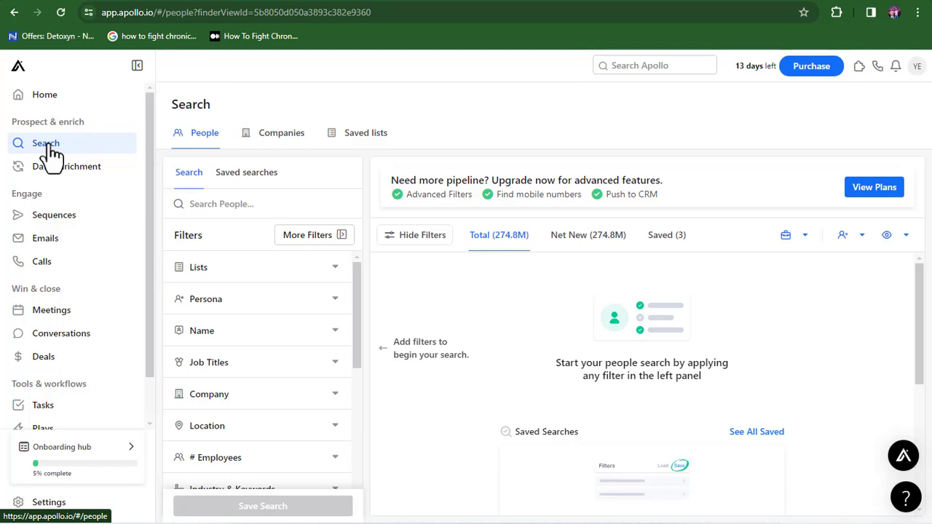
left_click(219, 205)
type("realtor")
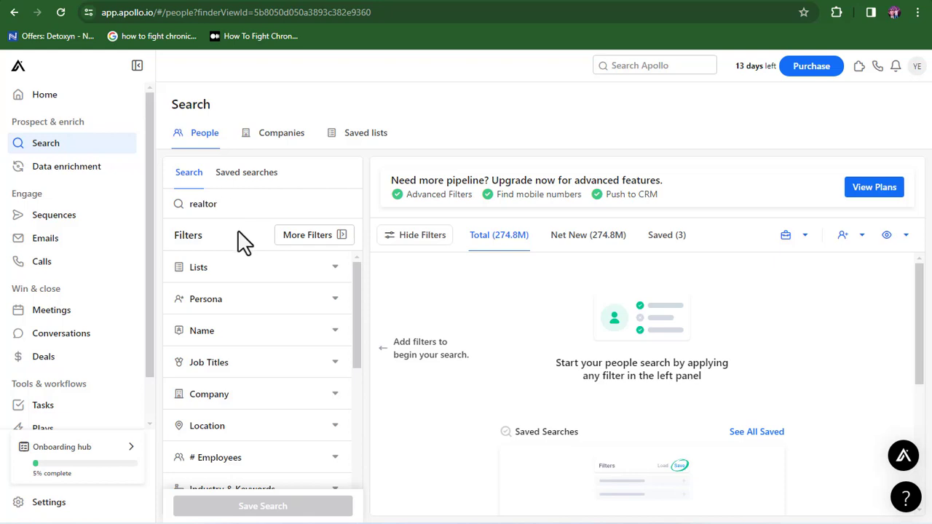
key("Return")
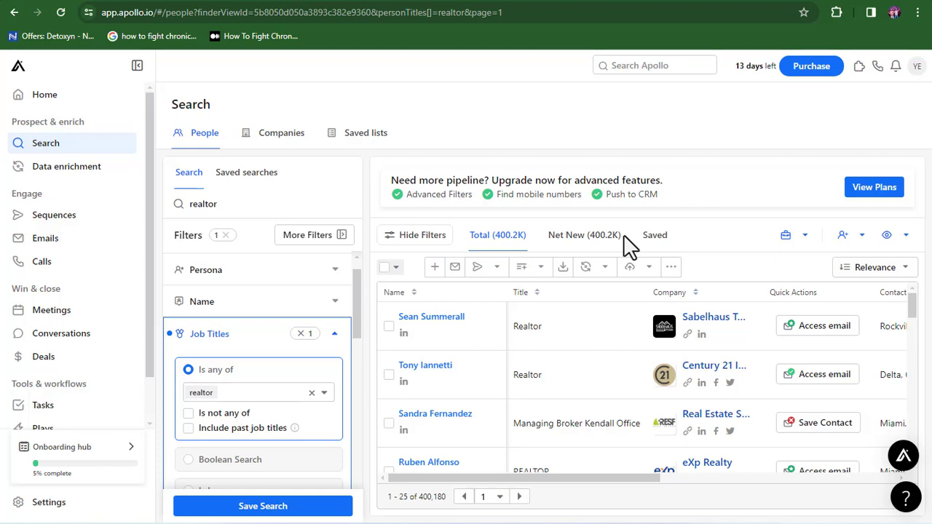
Look through the realtor contacts' companies, email access and locations, and the other search filters available.
scroll(728, 364, "down", 3)
scroll(729, 364, "right", 1)
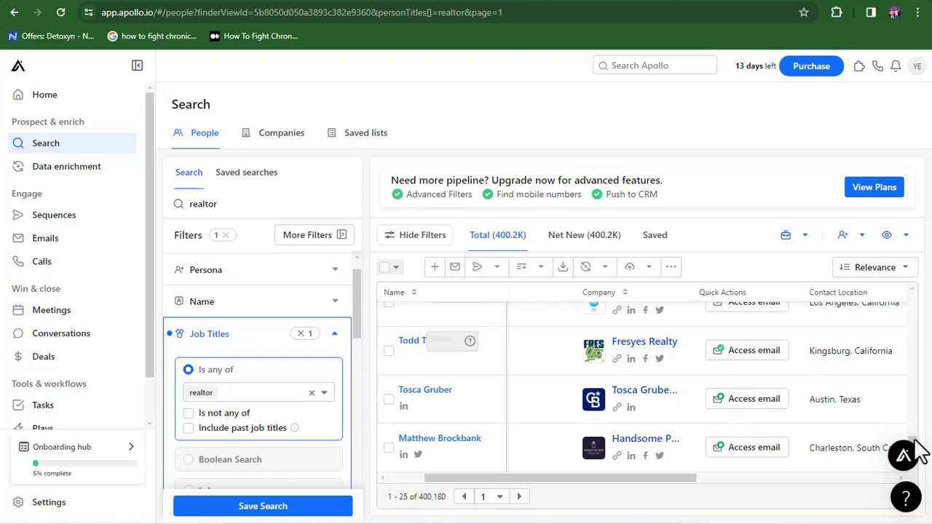
left_click_drag(922, 450, 918, 307)
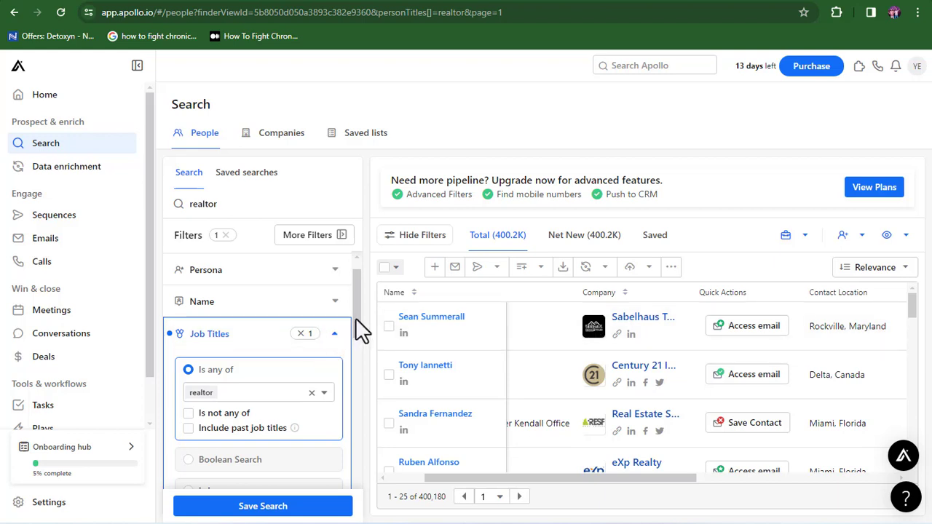
left_click_drag(356, 318, 354, 430)
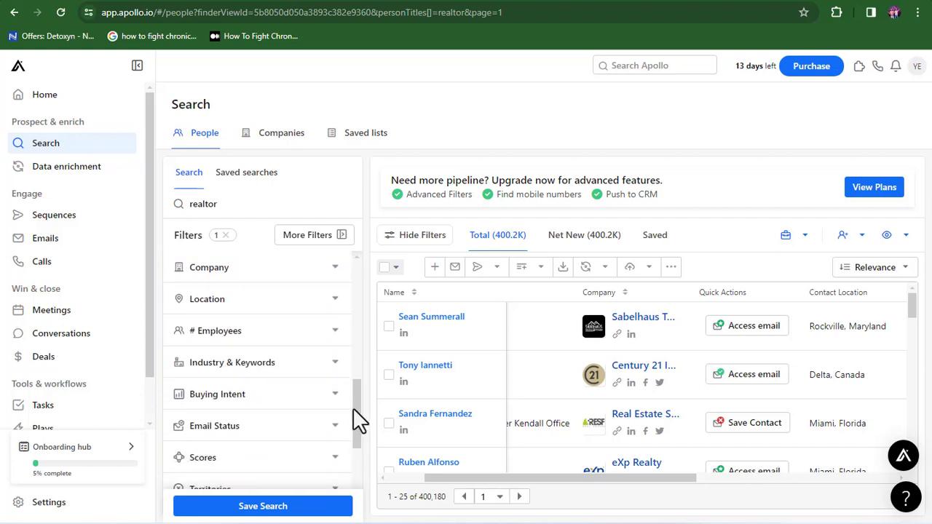
Filter the realtor contacts by the location London Canada and look over the matching contacts.
left_click(246, 313)
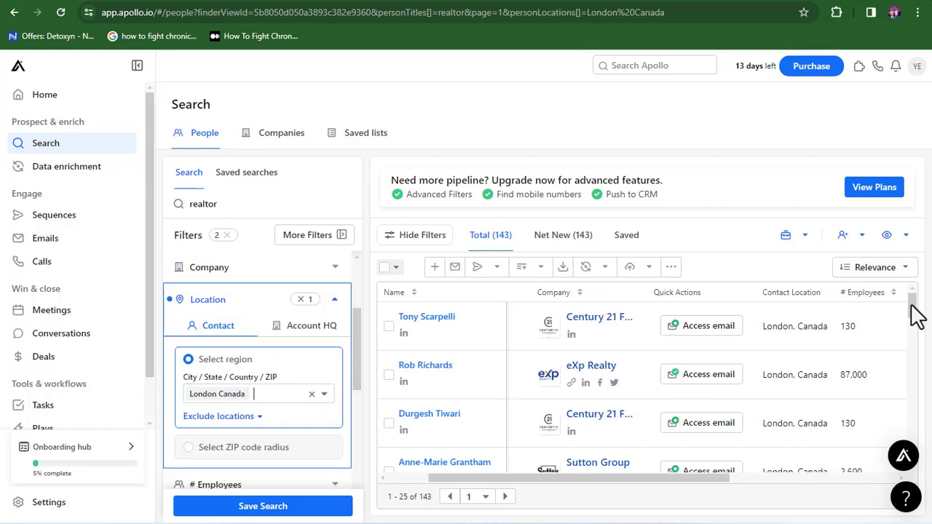
scroll(912, 337, "down", 2)
scroll(914, 311, "up", 2)
left_click_drag(700, 481, 676, 482)
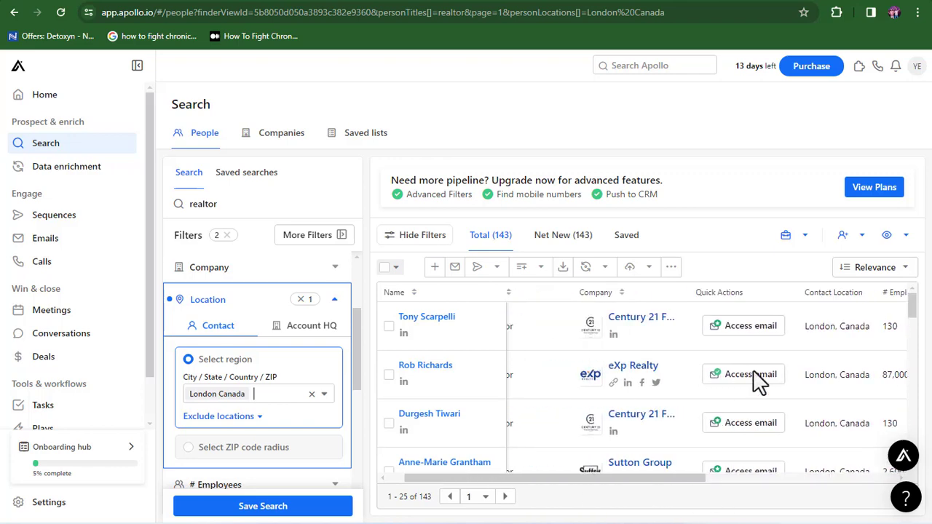
Bring the contacts' job titles into view and reveal the email address of the first realtor in the list.
scroll(755, 381, "left", 2)
mouse_move(912, 309)
left_mouse_down()
mouse_move(915, 448)
mouse_move(922, 308)
left_mouse_up()
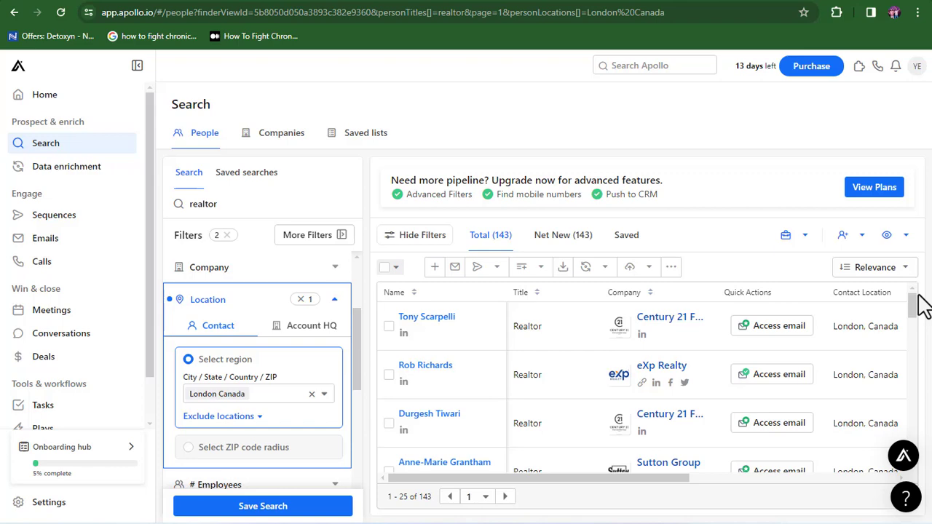
left_click(777, 335)
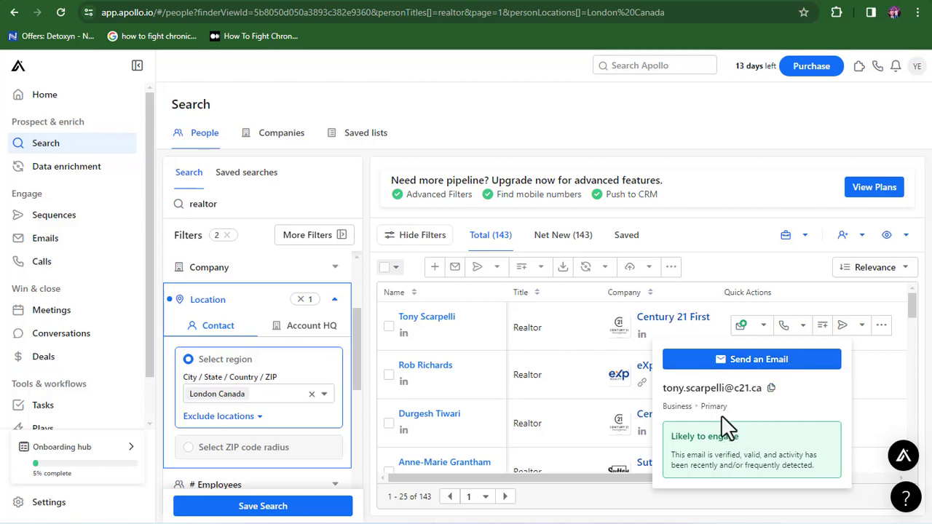
Open the eXp Realty company website from its contact row and look through the homepage.
scroll(663, 386, "down", 1)
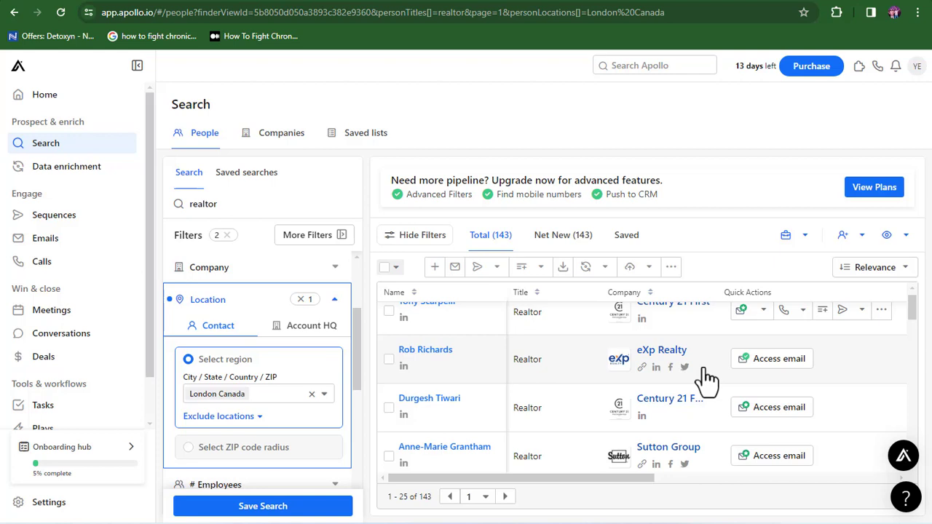
left_click(641, 368)
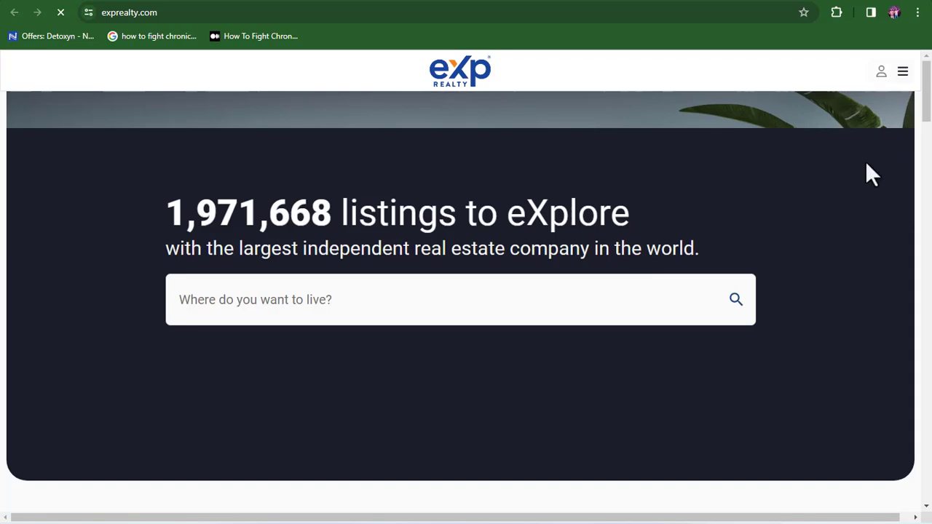
mouse_move(930, 111)
left_mouse_down()
mouse_move(930, 145)
mouse_move(930, 105)
left_mouse_up()
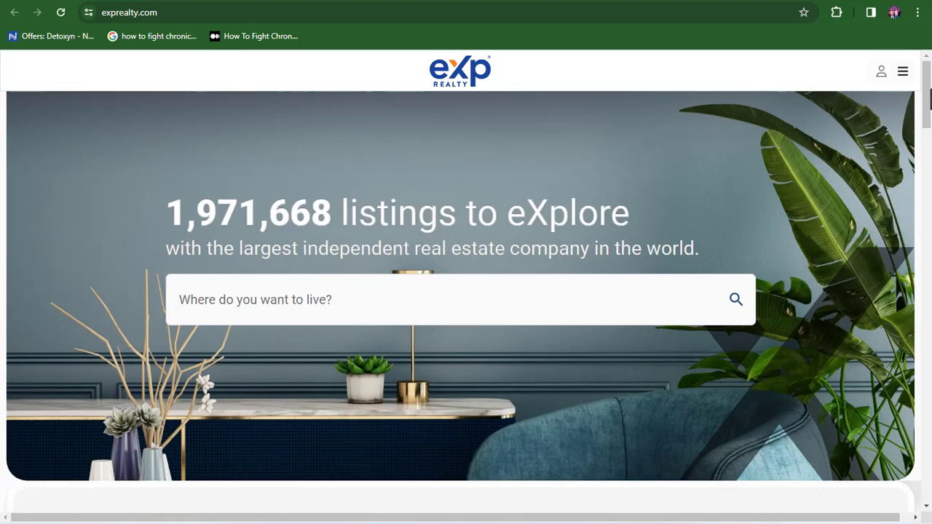
left_click_drag(930, 98, 929, 364)
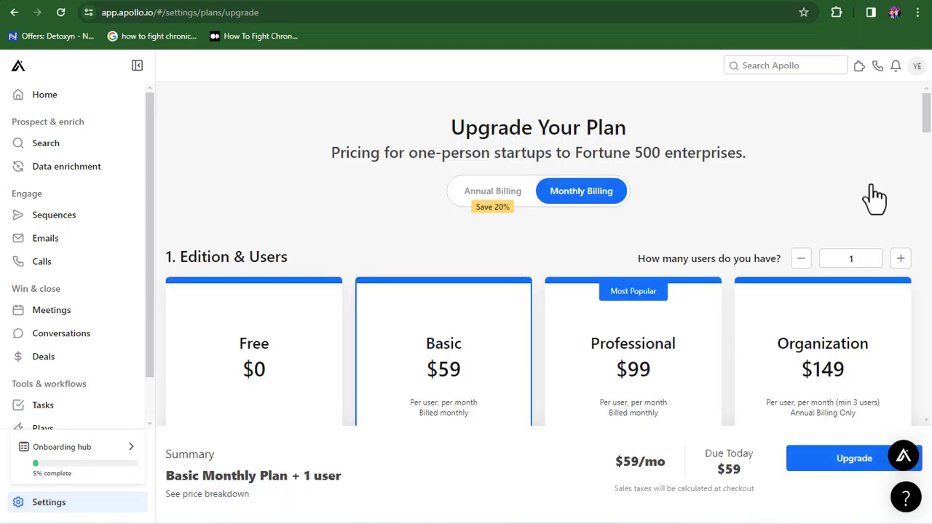
Examine the Free plan's email, export and mobile number credits on Apollo's Upgrade Your Plan page, highlighting them.
left_click_drag(927, 119, 927, 146)
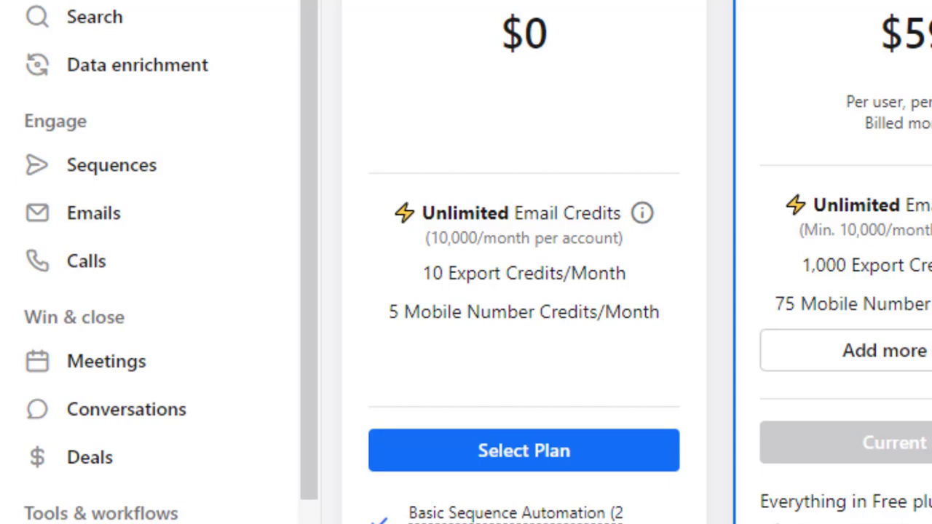
left_click_drag(673, 321, 441, 208)
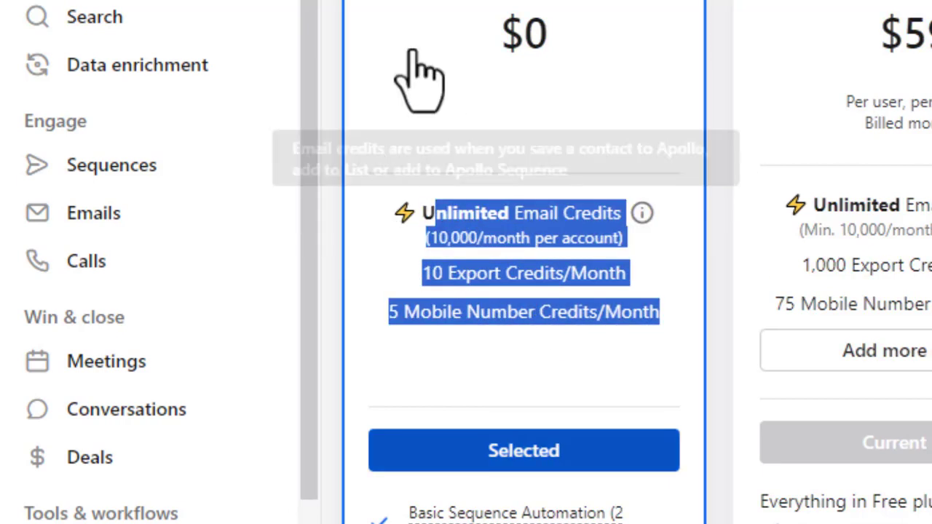
left_click(410, 53)
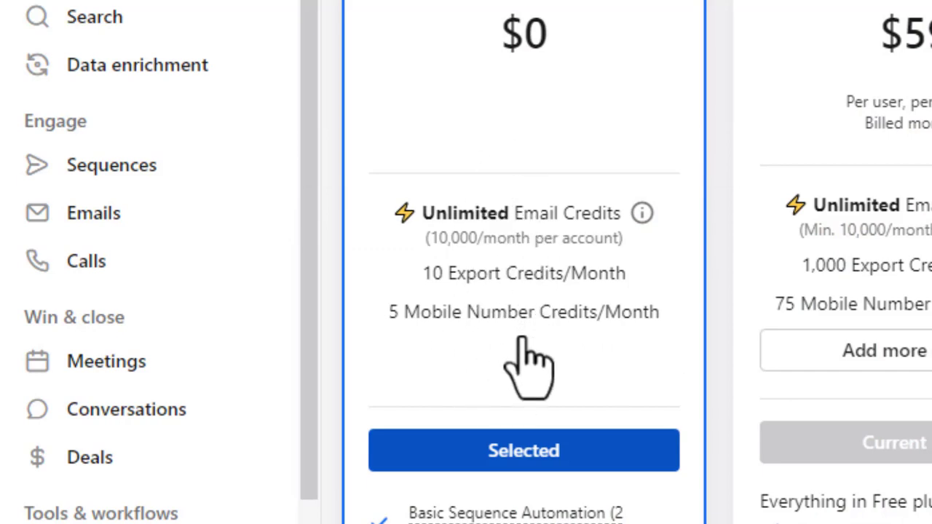